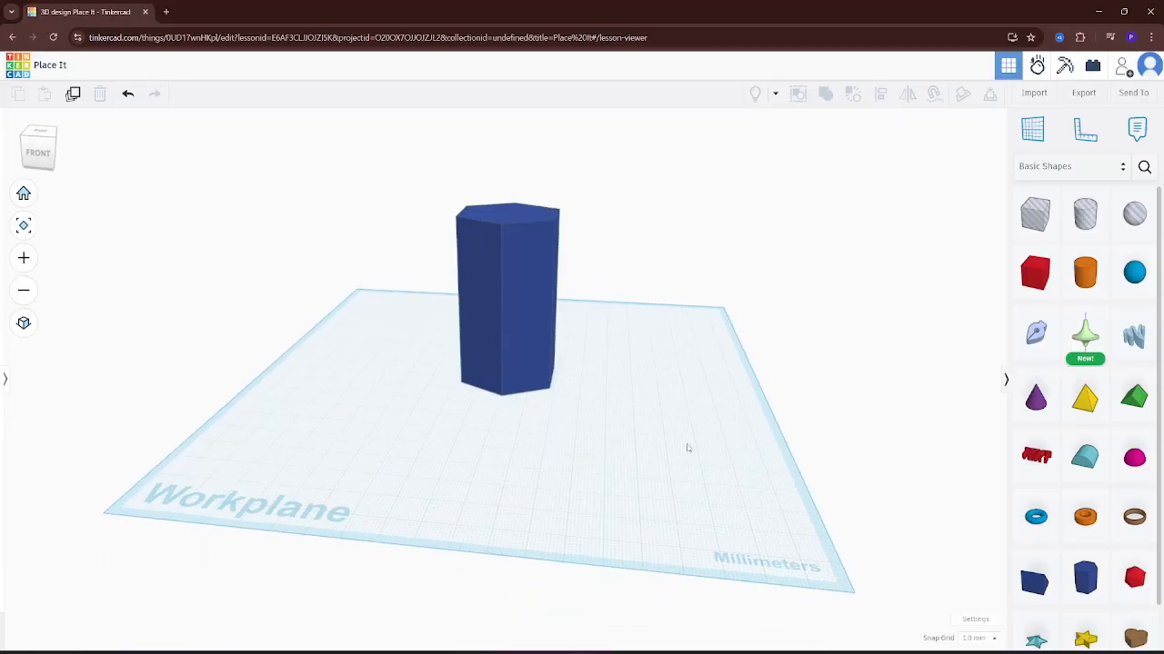
# Toggle the hexagonal prism between hole and solid, leaving it solid
pyautogui.click(523, 269)
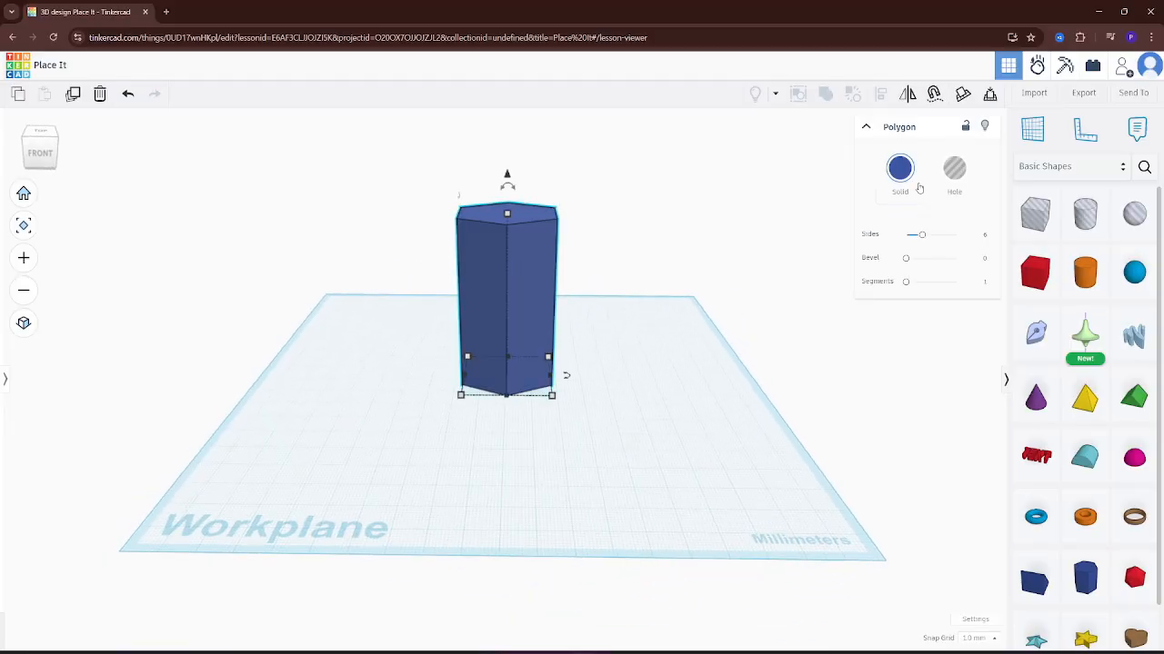
pyautogui.click(954, 173)
pyautogui.click(899, 172)
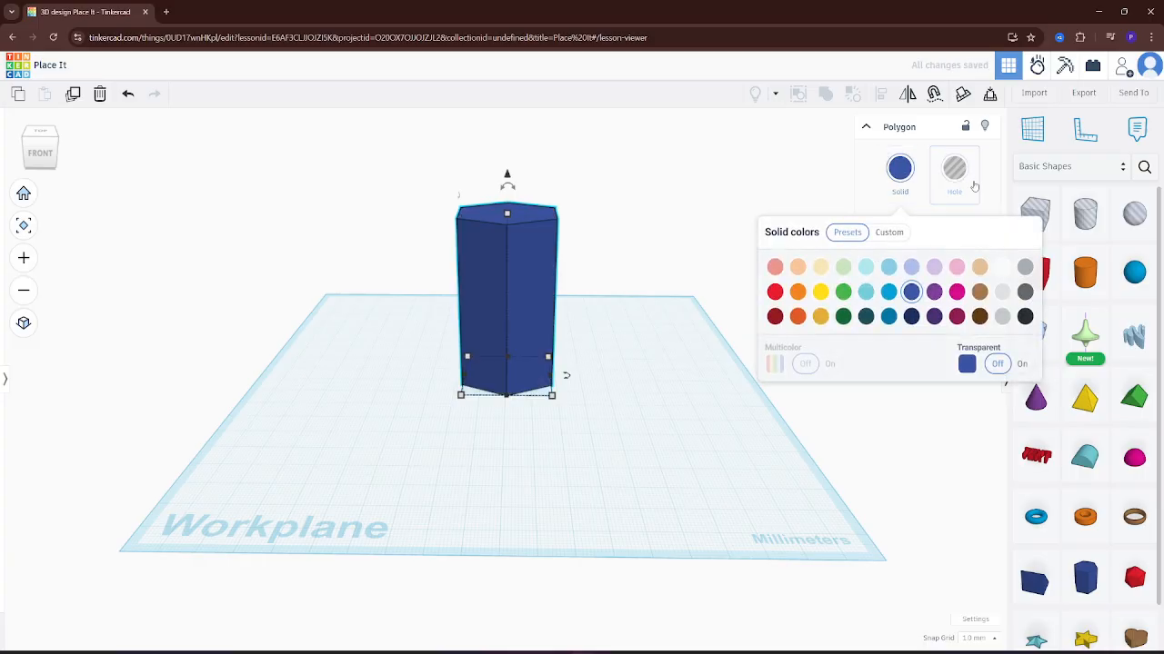
pyautogui.click(969, 180)
pyautogui.click(900, 171)
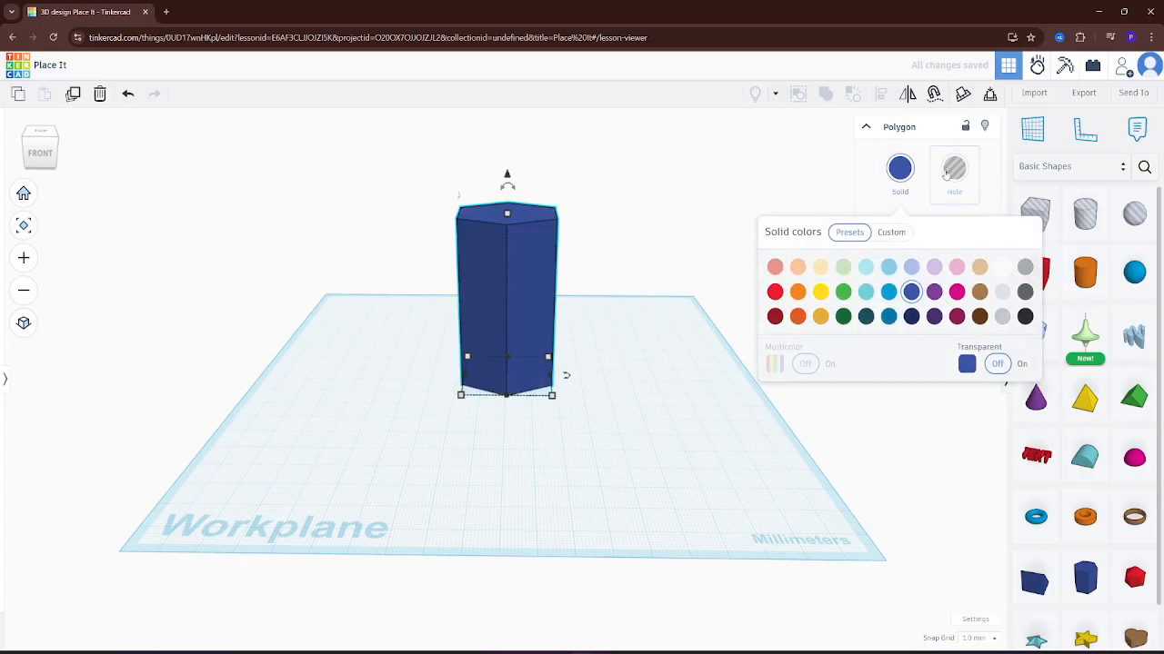
pyautogui.click(950, 173)
pyautogui.click(893, 180)
pyautogui.click(604, 488)
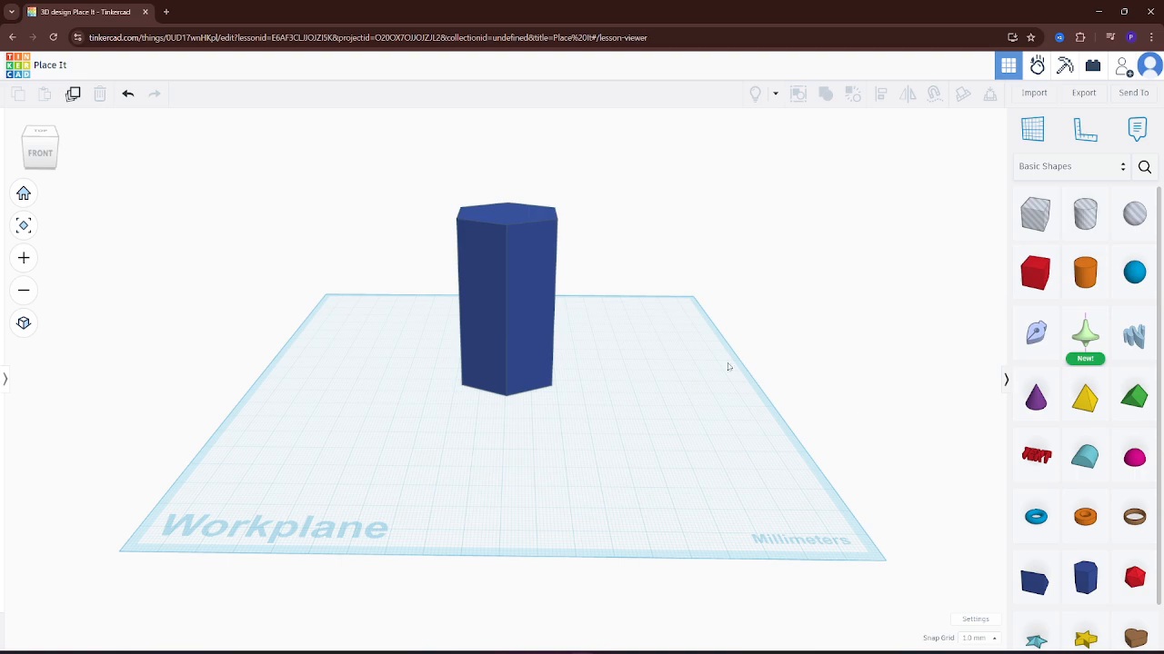
# Place a solid sphere on the workplane so that it partly overlaps the lower side of the hexagonal prism
pyautogui.moveTo(727, 366); pyautogui.dragTo(907, 339, button='right')
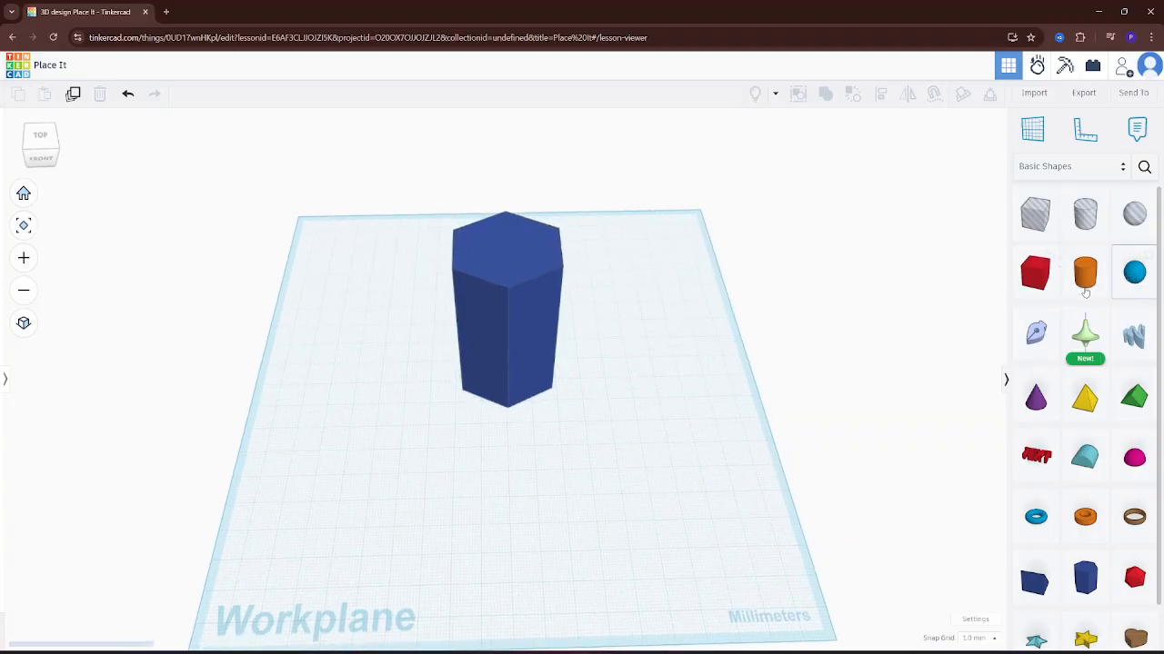
pyautogui.moveTo(1085, 293); pyautogui.dragTo(552, 328)
pyautogui.moveTo(571, 373); pyautogui.dragTo(600, 375)
pyautogui.moveTo(588, 477); pyautogui.dragTo(592, 423, button='right')
pyautogui.moveTo(422, 500); pyautogui.dragTo(674, 458, button='right')
pyautogui.click(674, 458)
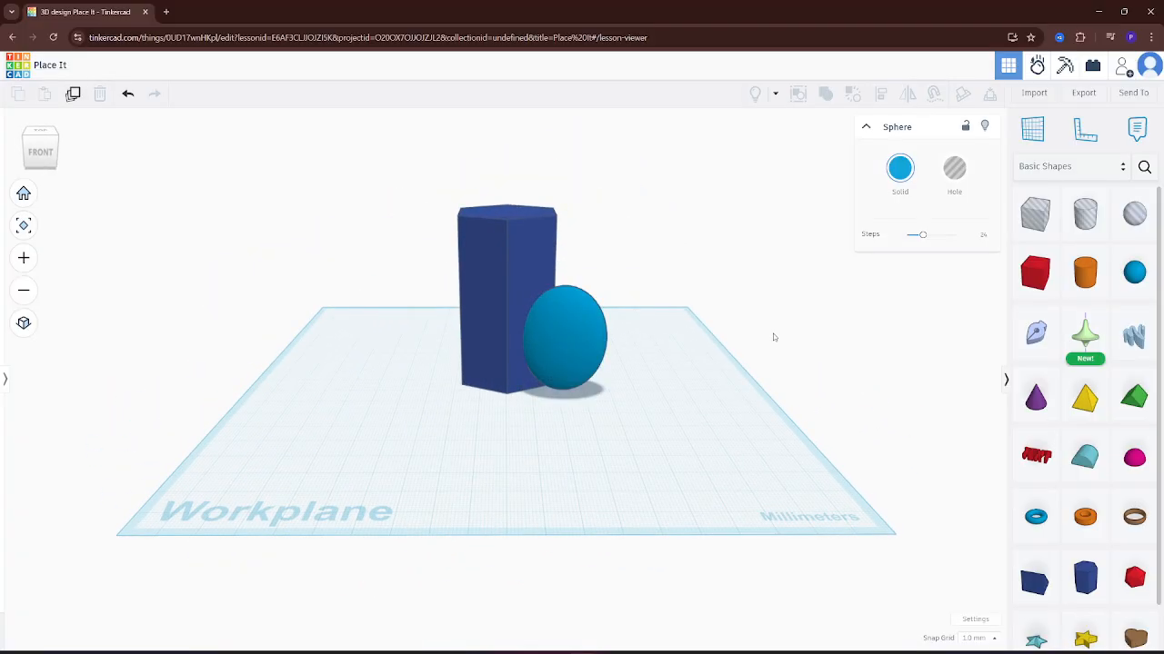
# Combine the solid prism and the solid sphere into a union group
pyautogui.moveTo(717, 358); pyautogui.dragTo(672, 315, button='right')
pyautogui.moveTo(489, 418); pyautogui.dragTo(489, 418)
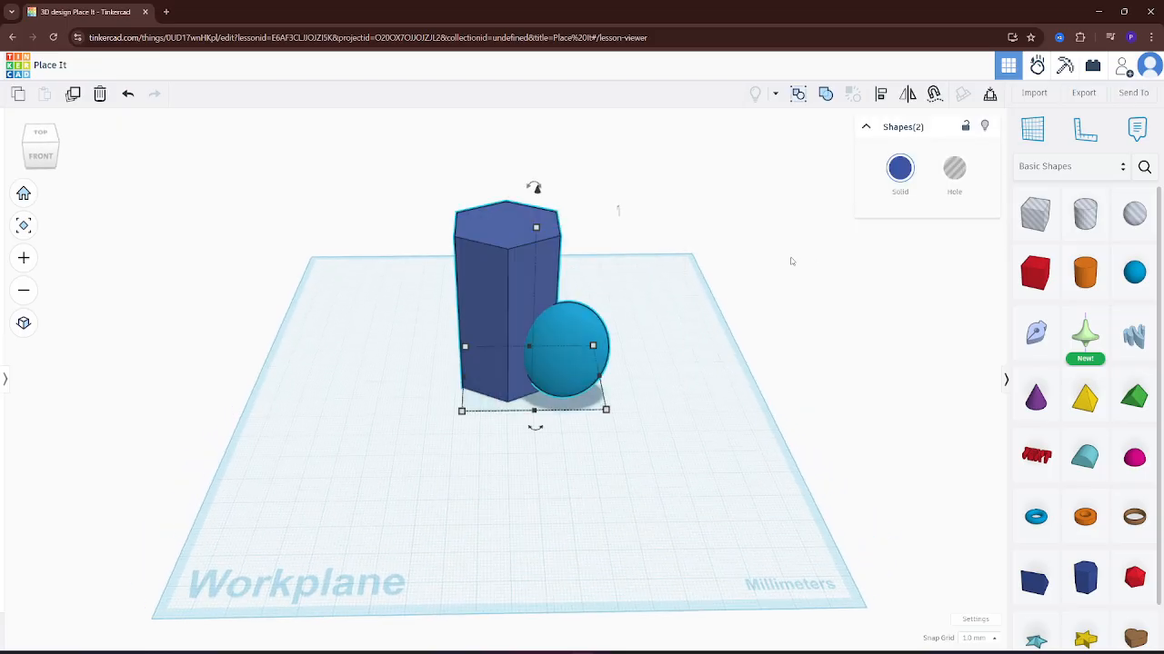
pyautogui.click(825, 95)
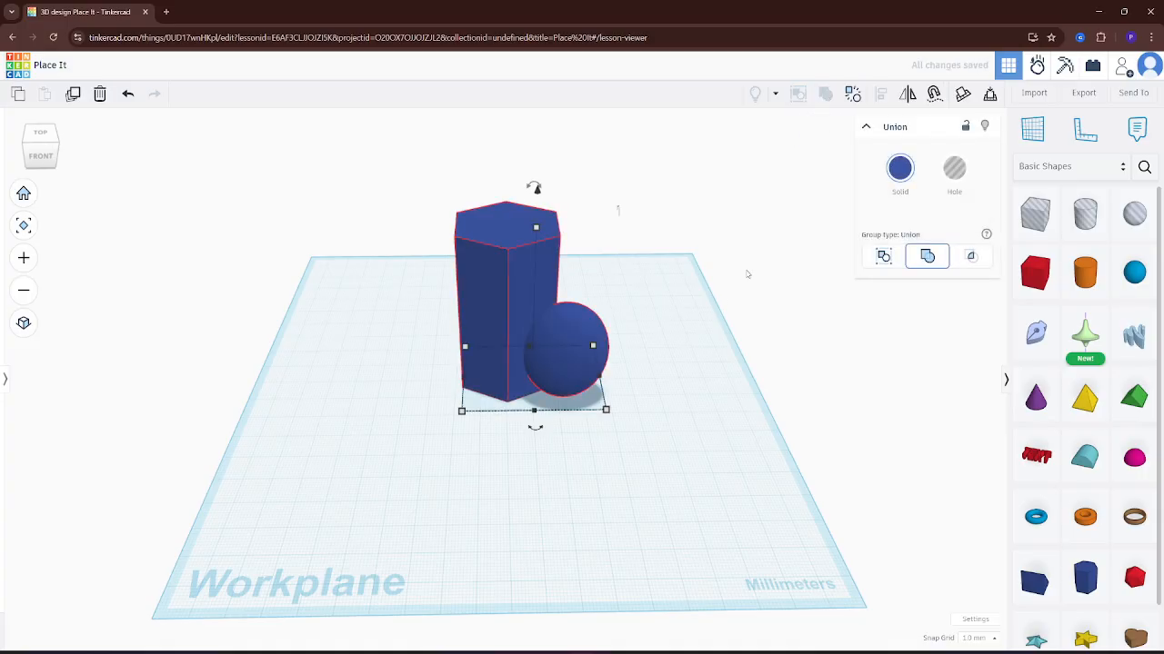
# Switch the combined shape to another group type and back to Union
pyautogui.moveTo(717, 408)
pyautogui.mouseDown(button='right')
pyautogui.moveTo(691, 401)
pyautogui.moveTo(717, 394)
pyautogui.mouseUp(button='right')
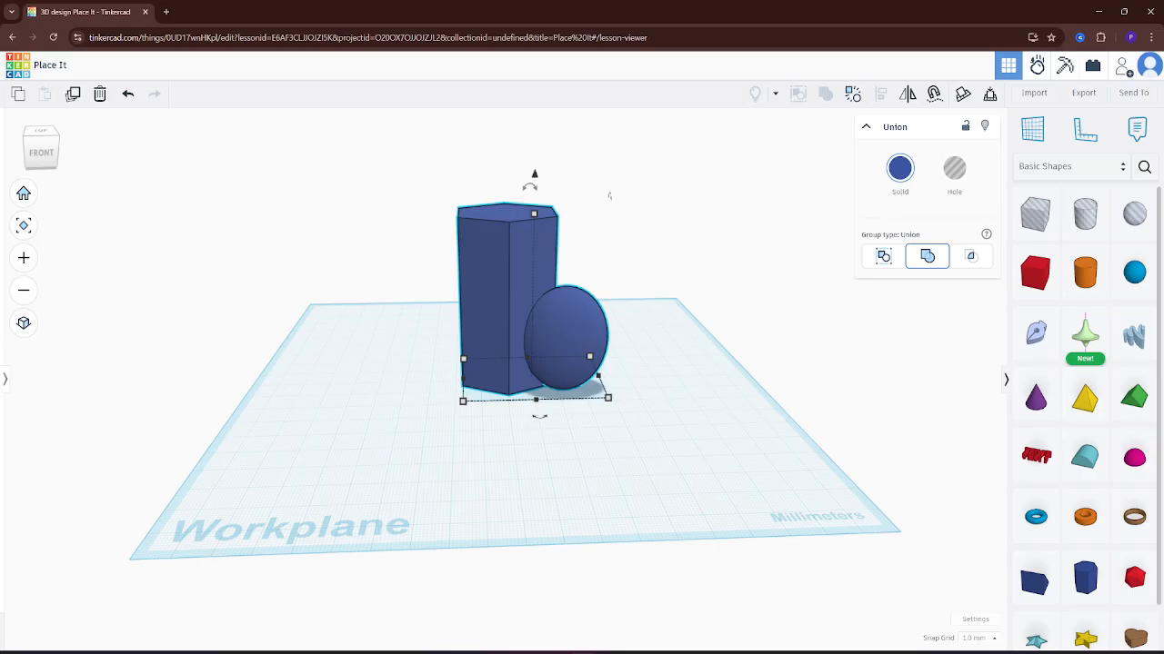
pyautogui.moveTo(751, 481); pyautogui.dragTo(733, 509, button='right')
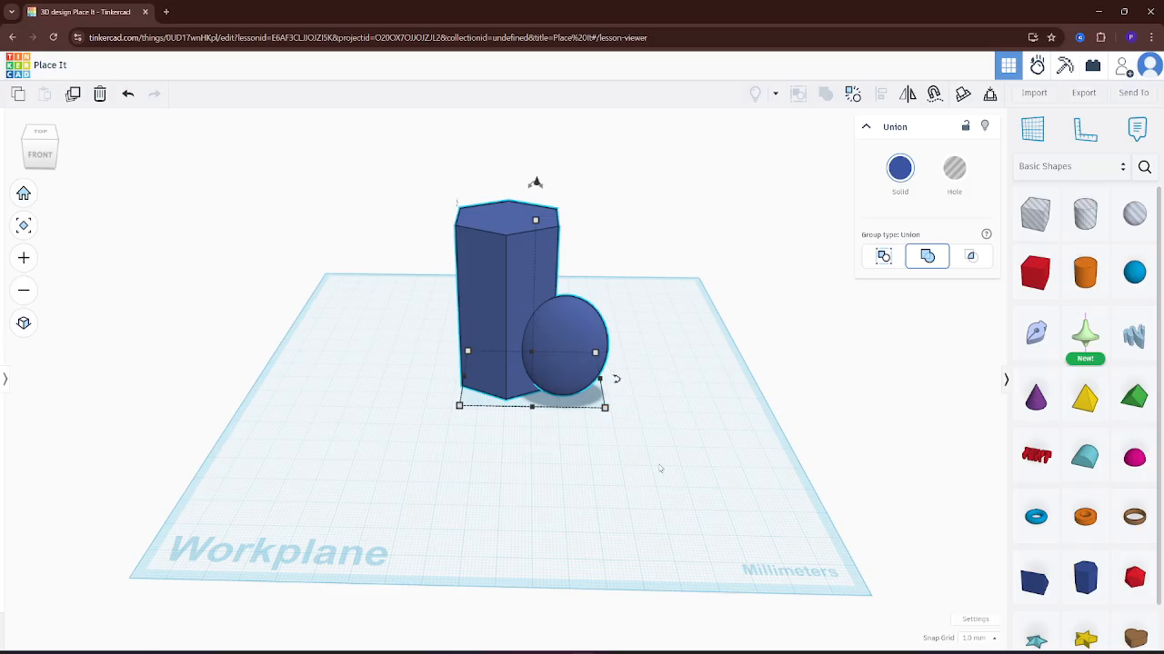
pyautogui.moveTo(659, 466); pyautogui.dragTo(696, 470, button='right')
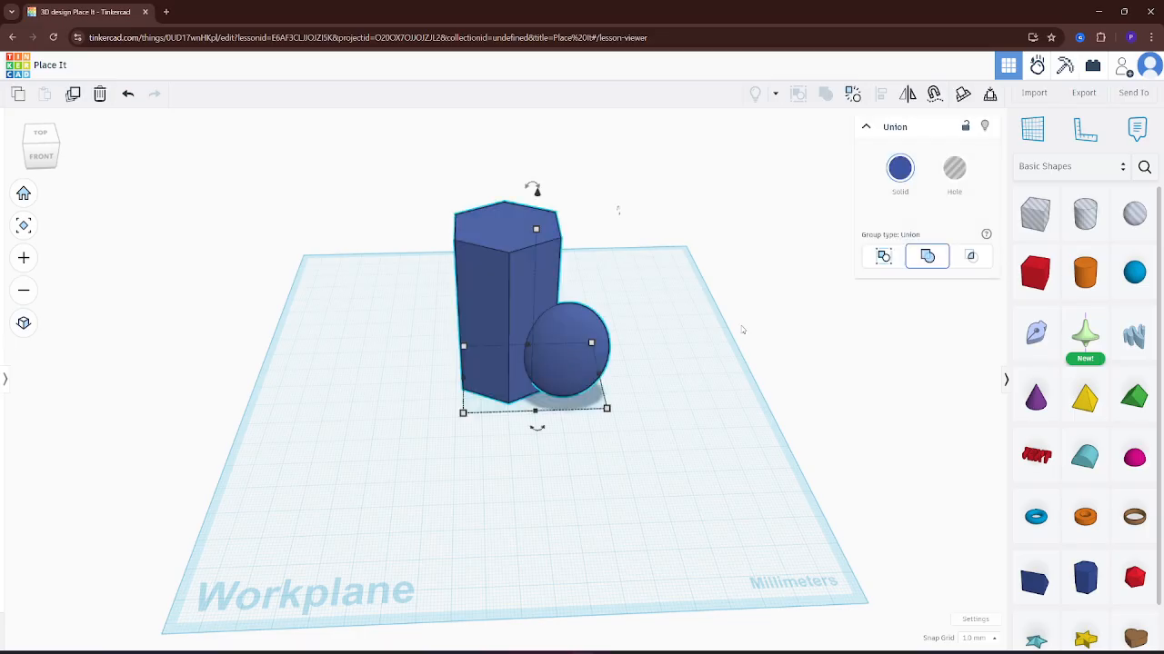
pyautogui.moveTo(629, 339); pyautogui.dragTo(655, 273, button='right')
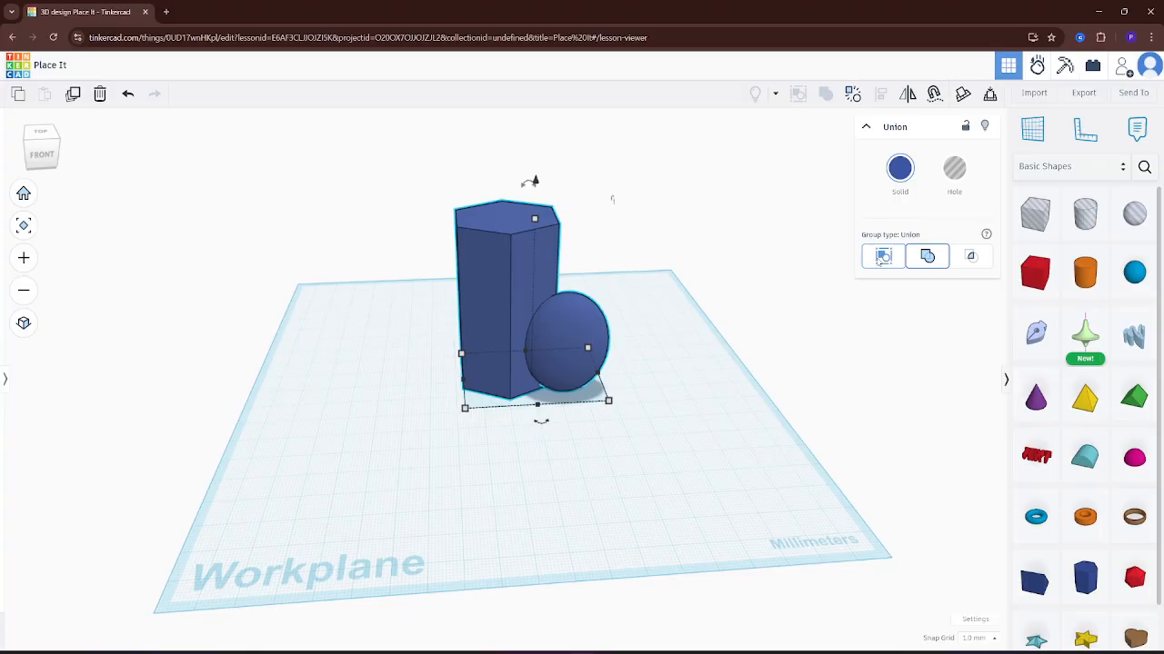
pyautogui.click(882, 256)
pyautogui.click(917, 257)
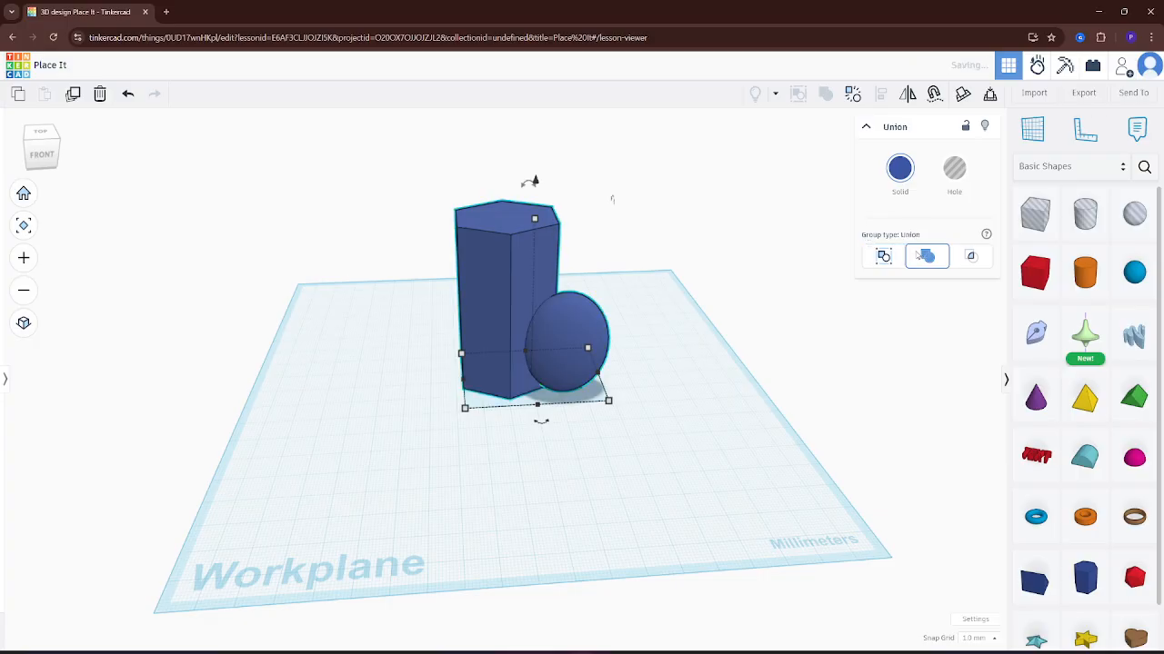
pyautogui.click(787, 305)
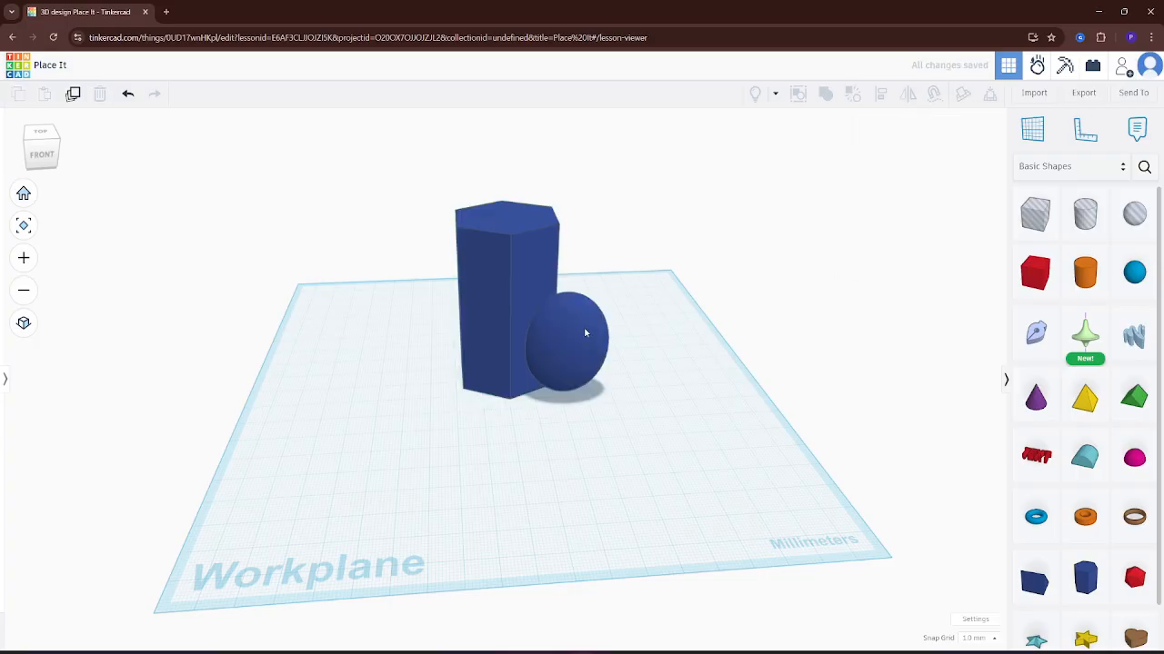
# Ungroup the combined shape into the separate prism and sphere
pyautogui.click(583, 333)
pyautogui.click(853, 93)
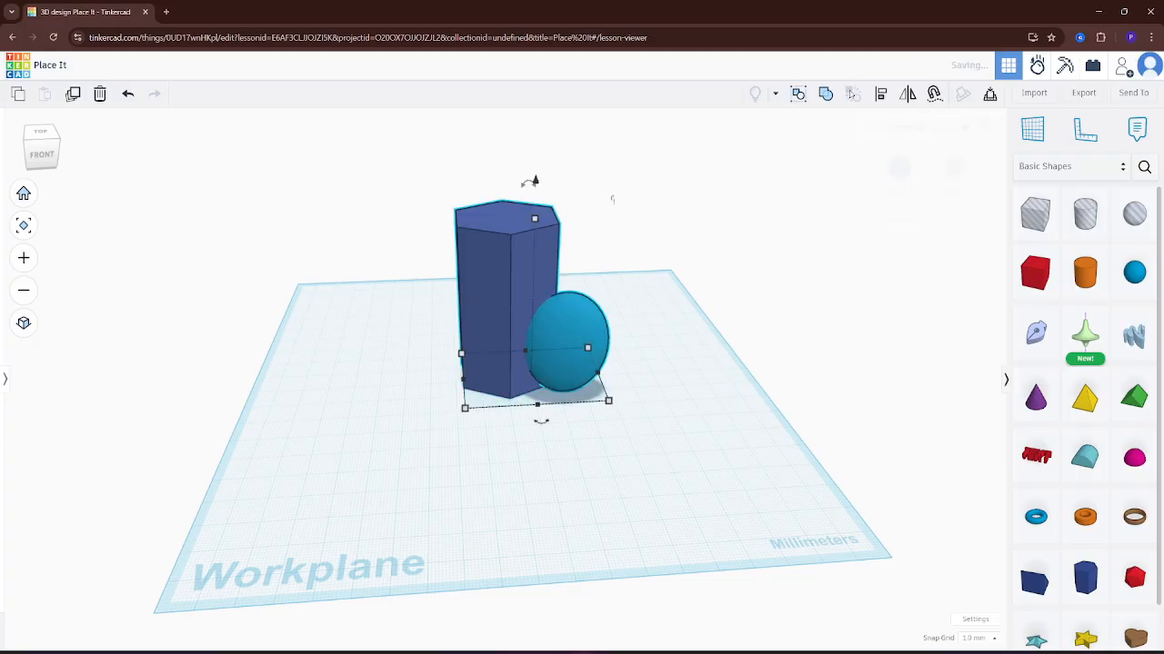
pyautogui.click(614, 326)
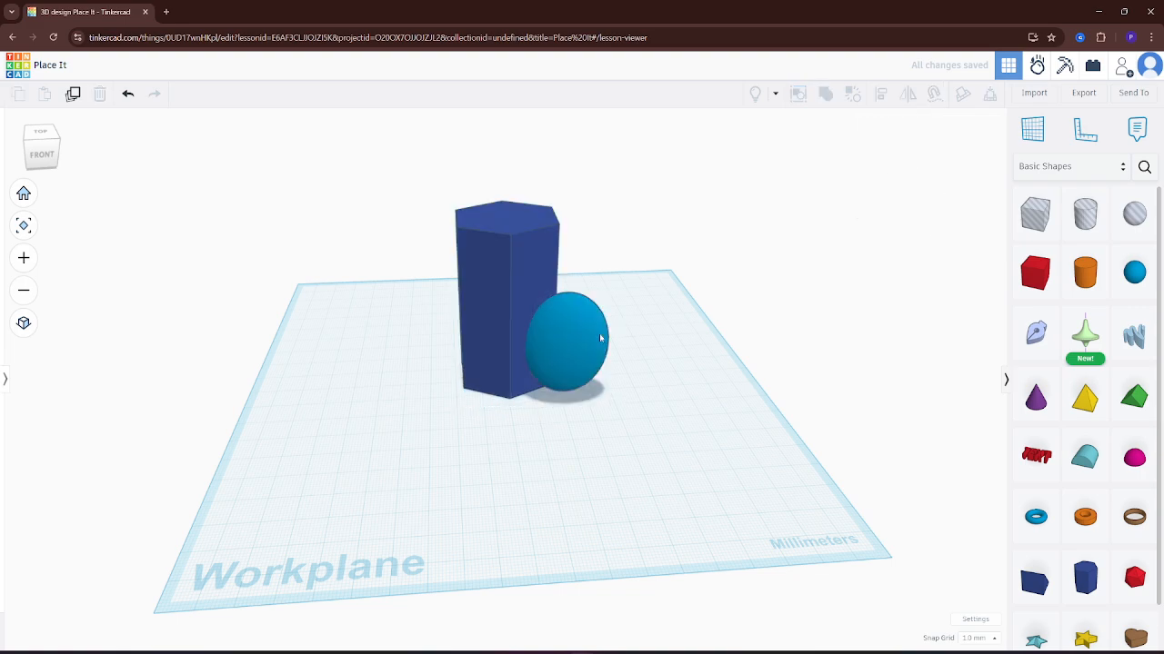
# Turn the sphere into a hole and union-group it with the prism to cut a rounded recess
pyautogui.click(599, 334)
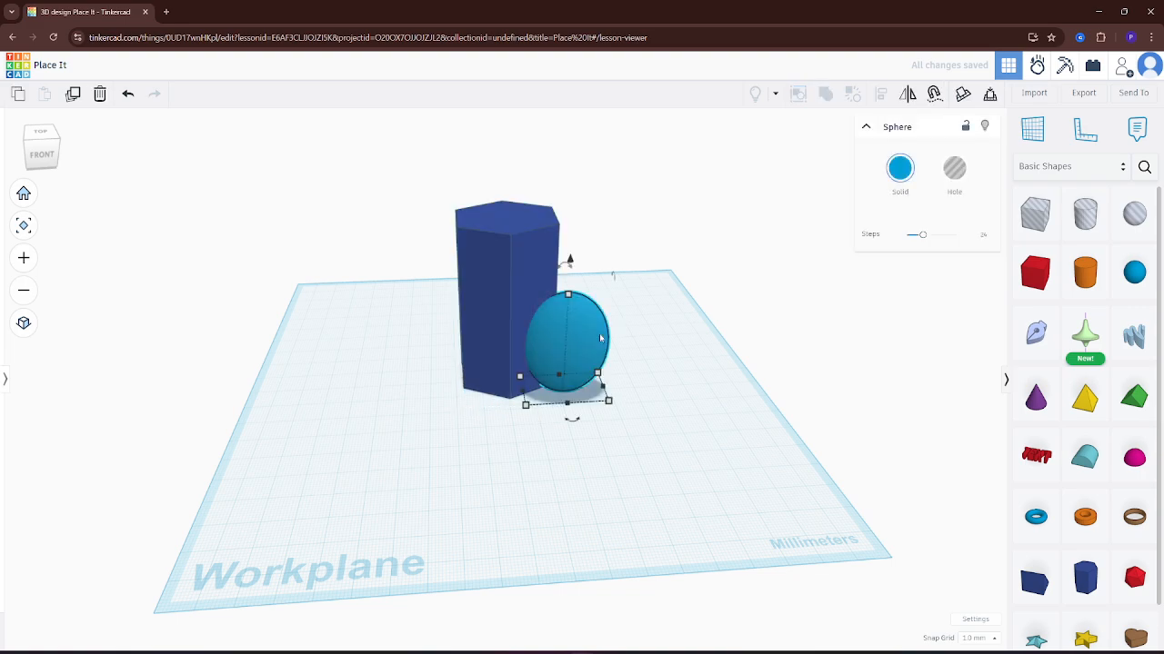
pyautogui.click(961, 166)
pyautogui.moveTo(742, 317)
pyautogui.mouseDown(button='right')
pyautogui.moveTo(782, 328)
pyautogui.moveTo(760, 337)
pyautogui.moveTo(766, 301)
pyautogui.moveTo(776, 303)
pyautogui.moveTo(764, 290)
pyautogui.mouseUp(button='right')
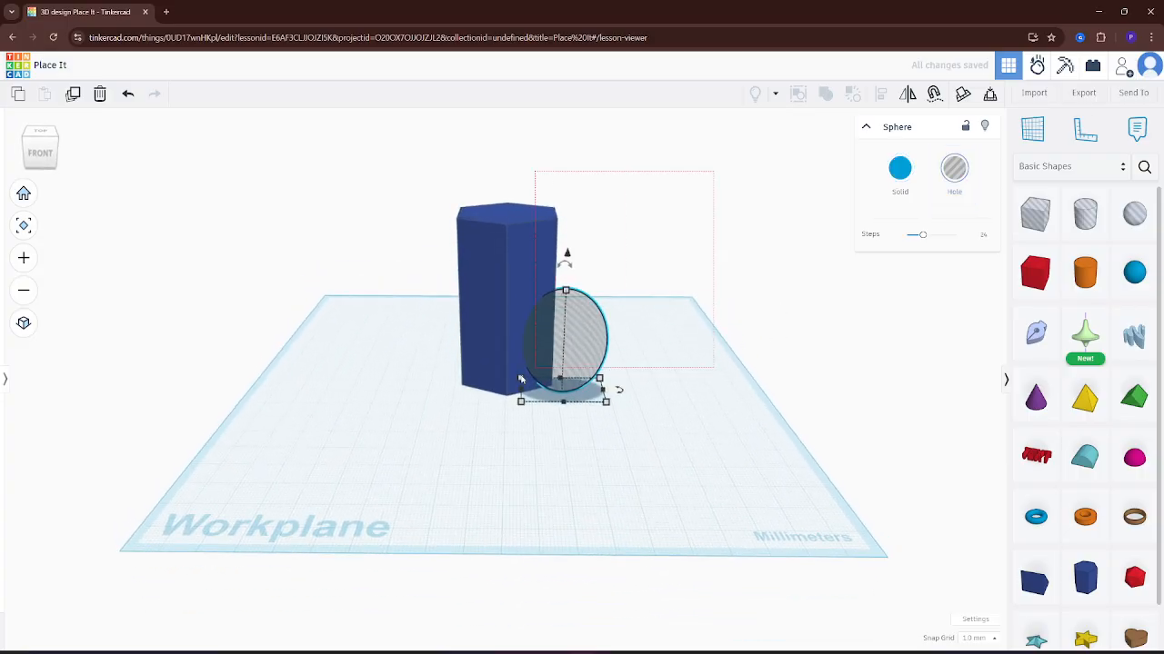
pyautogui.moveTo(521, 379); pyautogui.dragTo(390, 480)
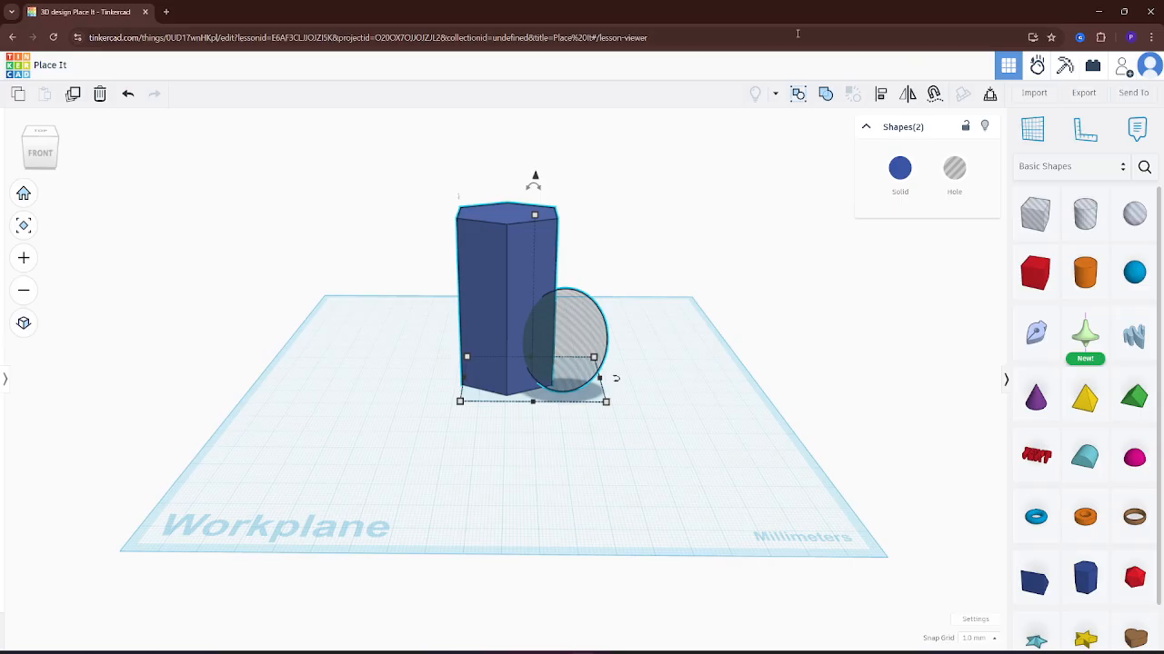
pyautogui.click(823, 95)
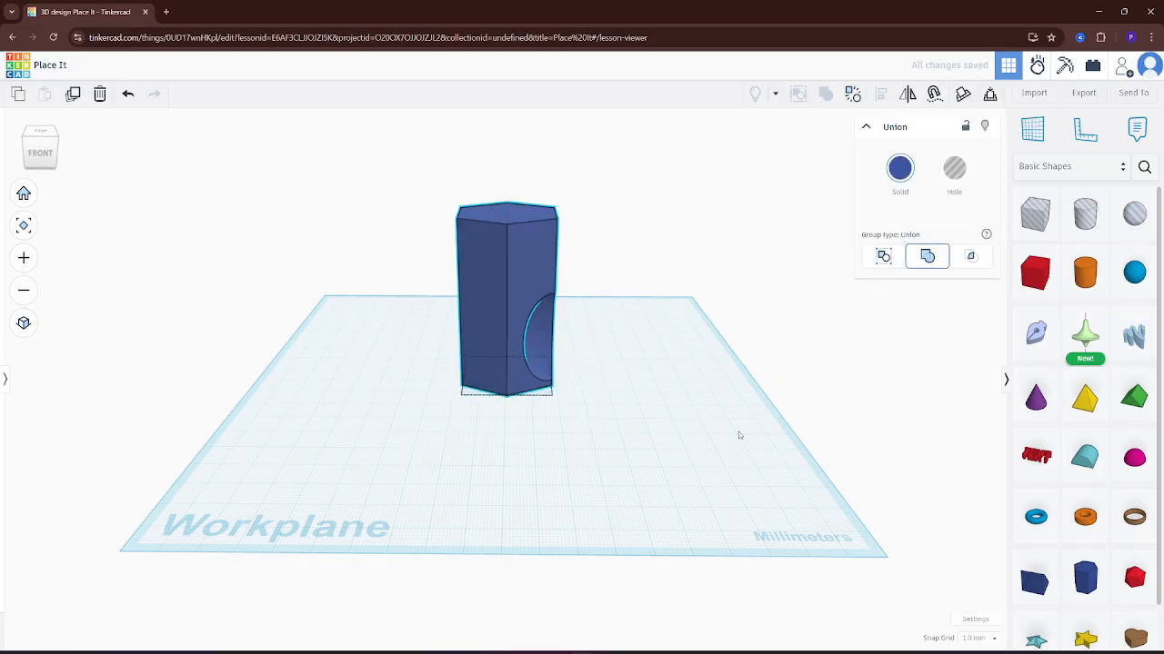
# Place a box overlapping the prism on the side away from the rounded recess and stretch it taller, keeping it below the prism's top
pyautogui.moveTo(739, 435); pyautogui.dragTo(752, 490, button='right')
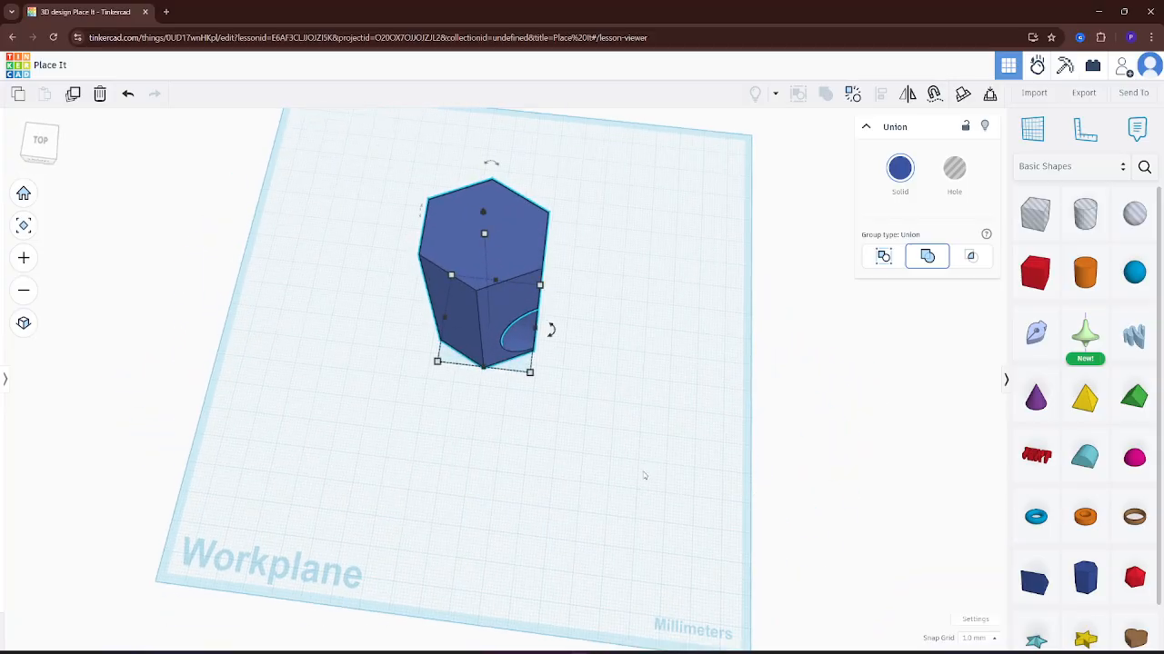
pyautogui.moveTo(644, 474); pyautogui.dragTo(628, 374, button='right')
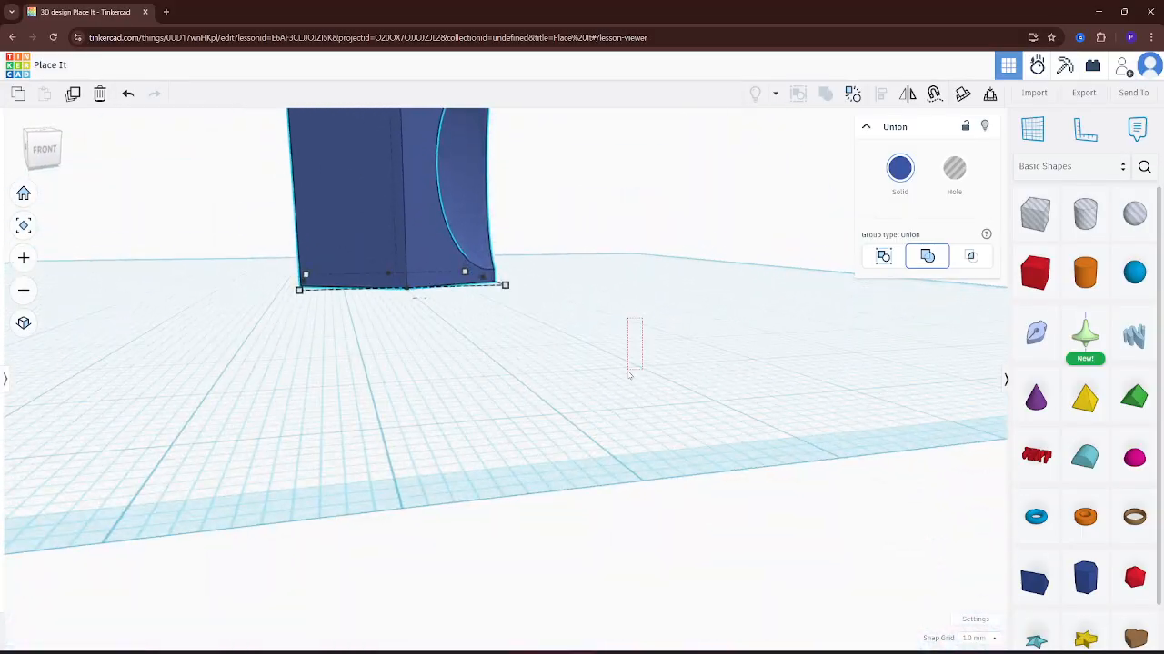
pyautogui.moveTo(628, 375); pyautogui.dragTo(627, 373)
pyautogui.moveTo(533, 301); pyautogui.dragTo(780, 364, button='right')
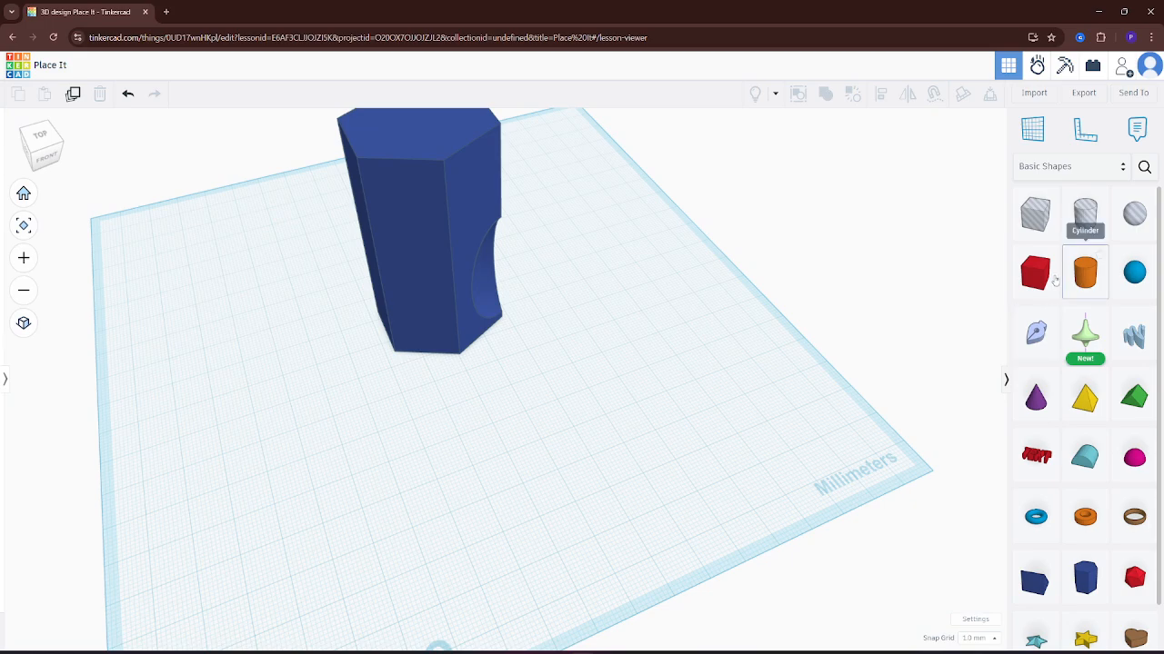
pyautogui.moveTo(1030, 280); pyautogui.dragTo(315, 335)
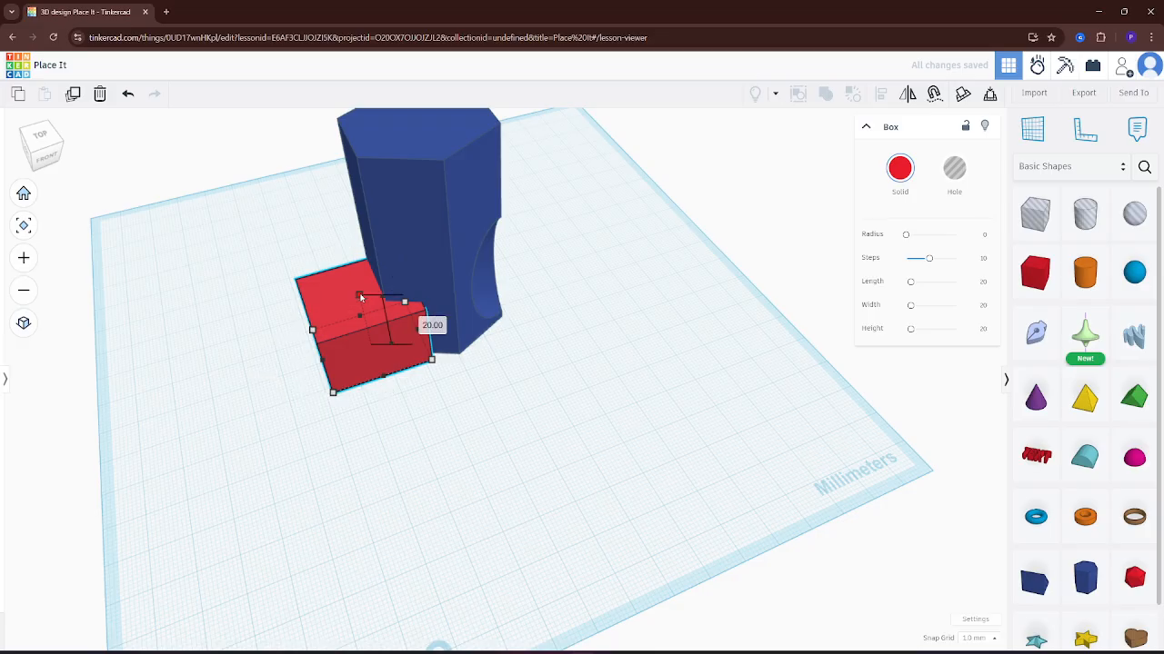
pyautogui.moveTo(359, 295); pyautogui.dragTo(345, 202)
# Turn the red box beside the prism into a hole
pyautogui.moveTo(436, 506); pyautogui.dragTo(382, 453, button='right')
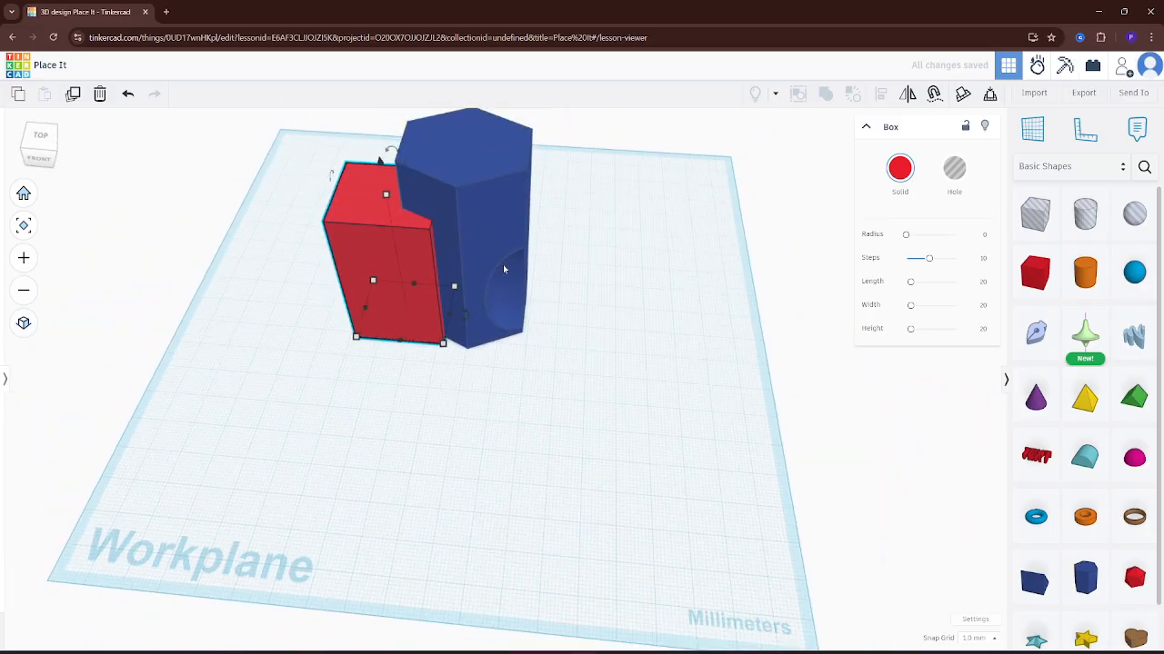
pyautogui.keyDown('shift'); pyautogui.click(491, 326); pyautogui.keyUp('shift')
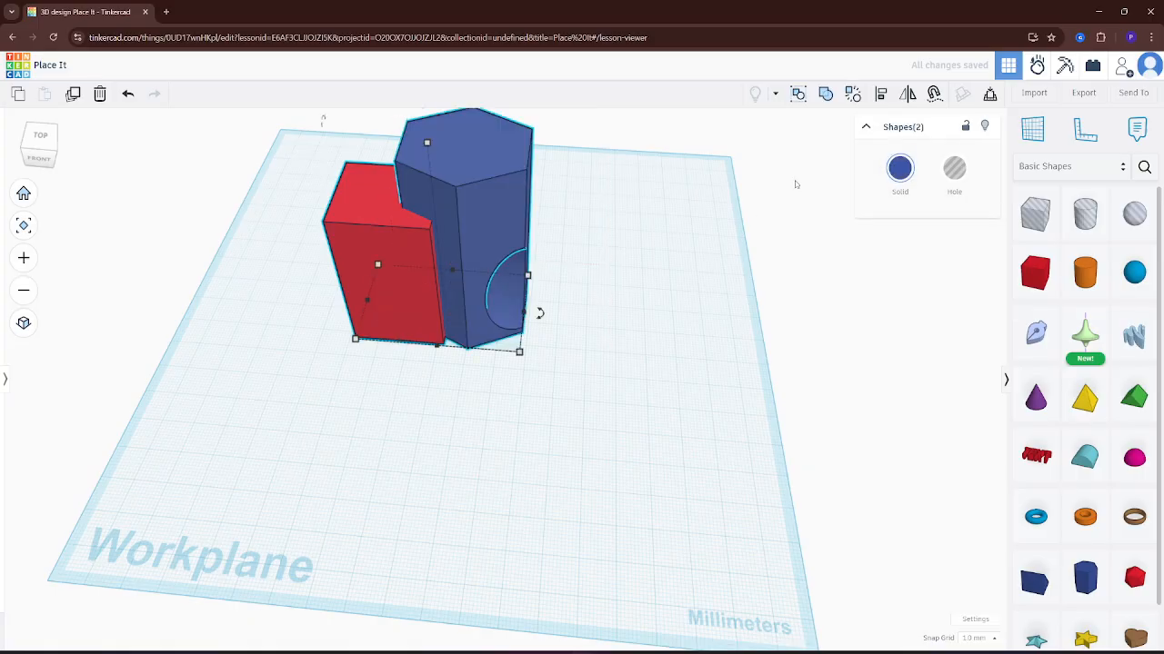
pyautogui.click(686, 276)
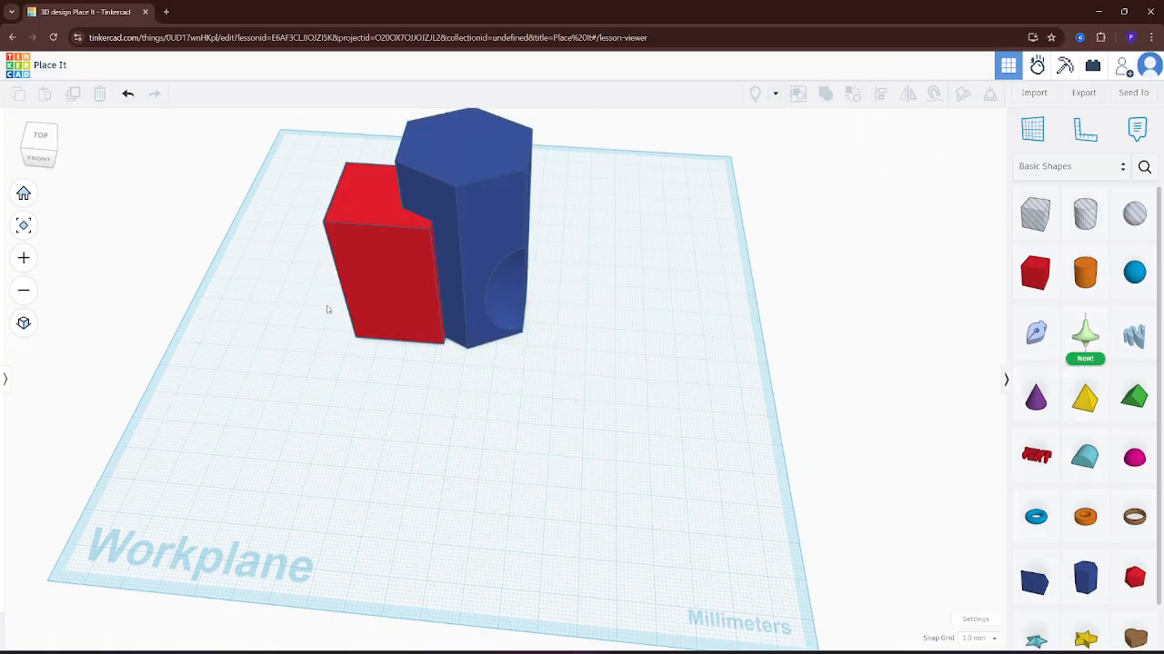
pyautogui.click(363, 271)
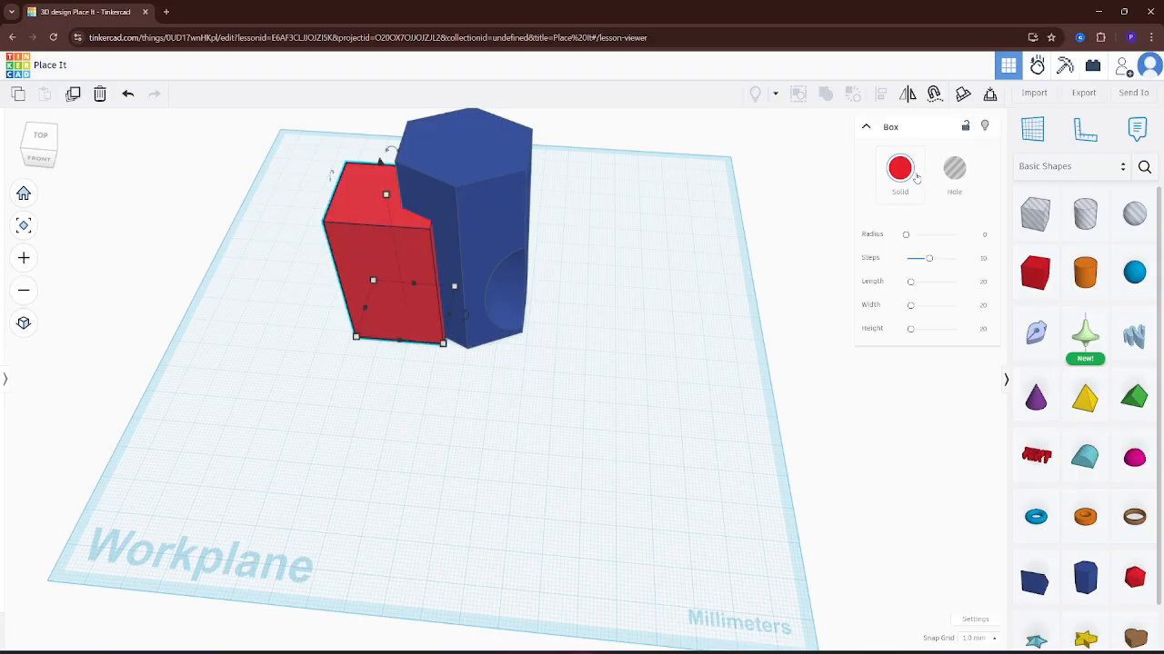
pyautogui.click(955, 173)
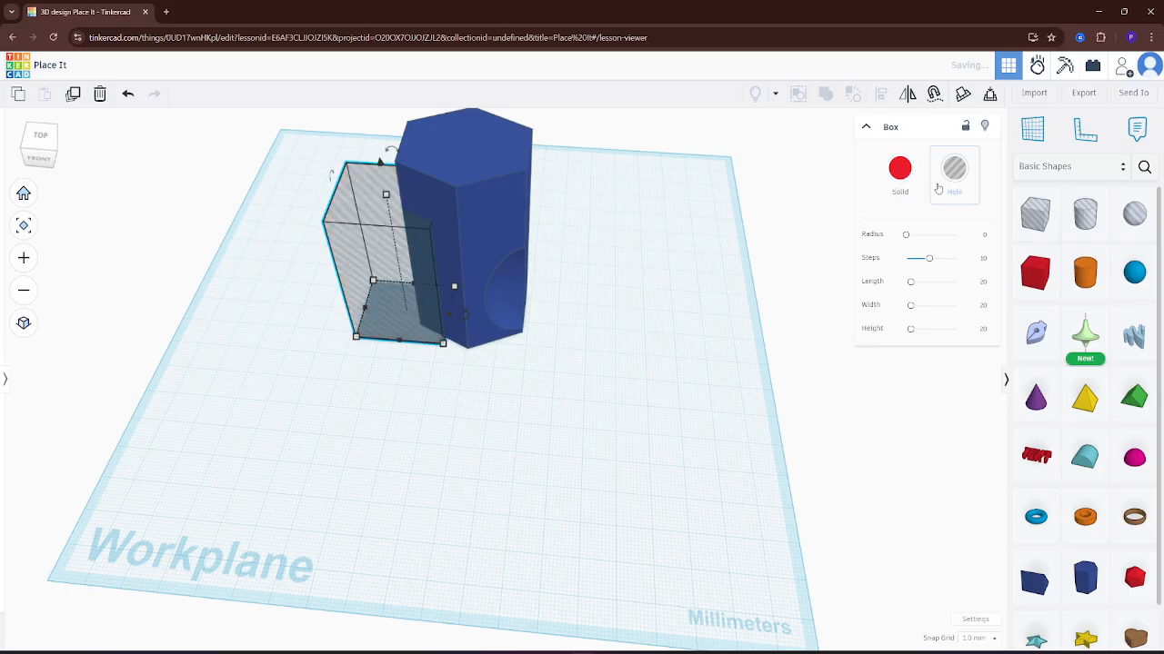
# Union-group the box hole with the prism, and undo that grouping
pyautogui.hotkey('ctrl', 'a')
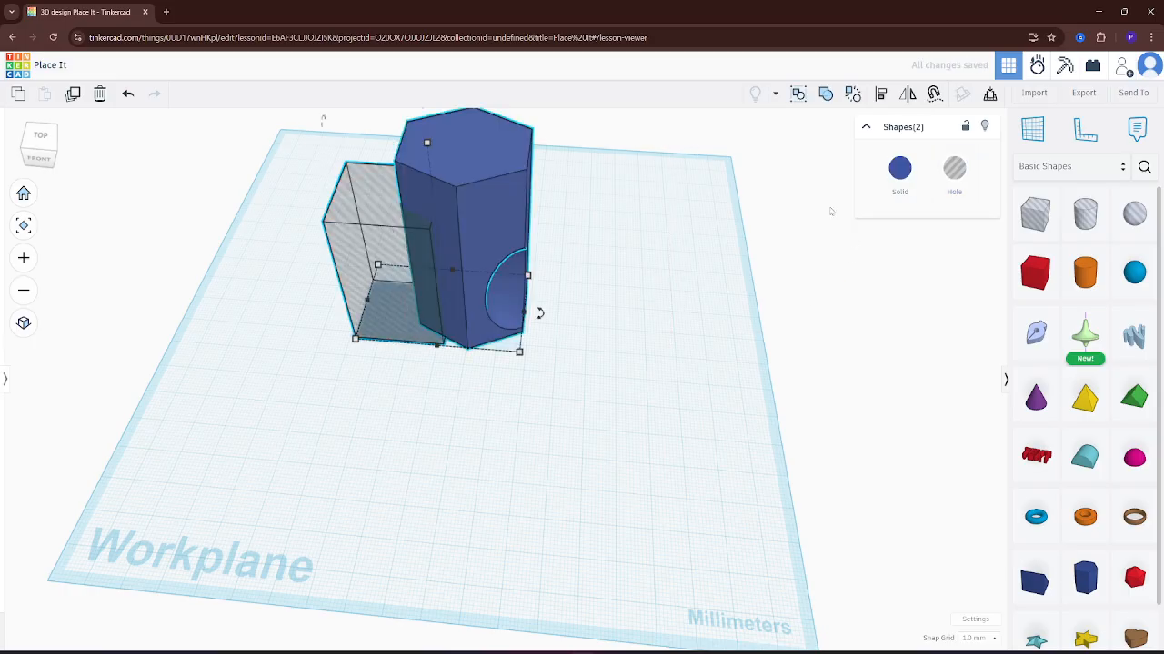
pyautogui.click(825, 93)
pyautogui.moveTo(628, 481); pyautogui.dragTo(651, 285, button='right')
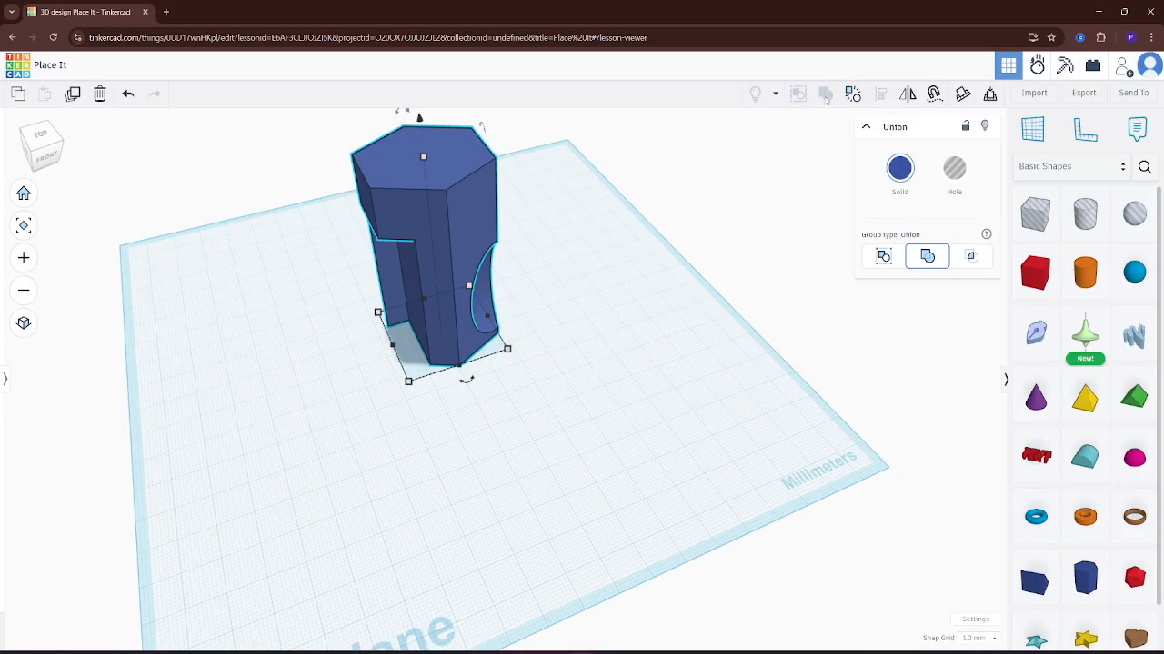
pyautogui.moveTo(543, 491); pyautogui.dragTo(384, 540, button='right')
pyautogui.hotkey('ctrl', 'z')
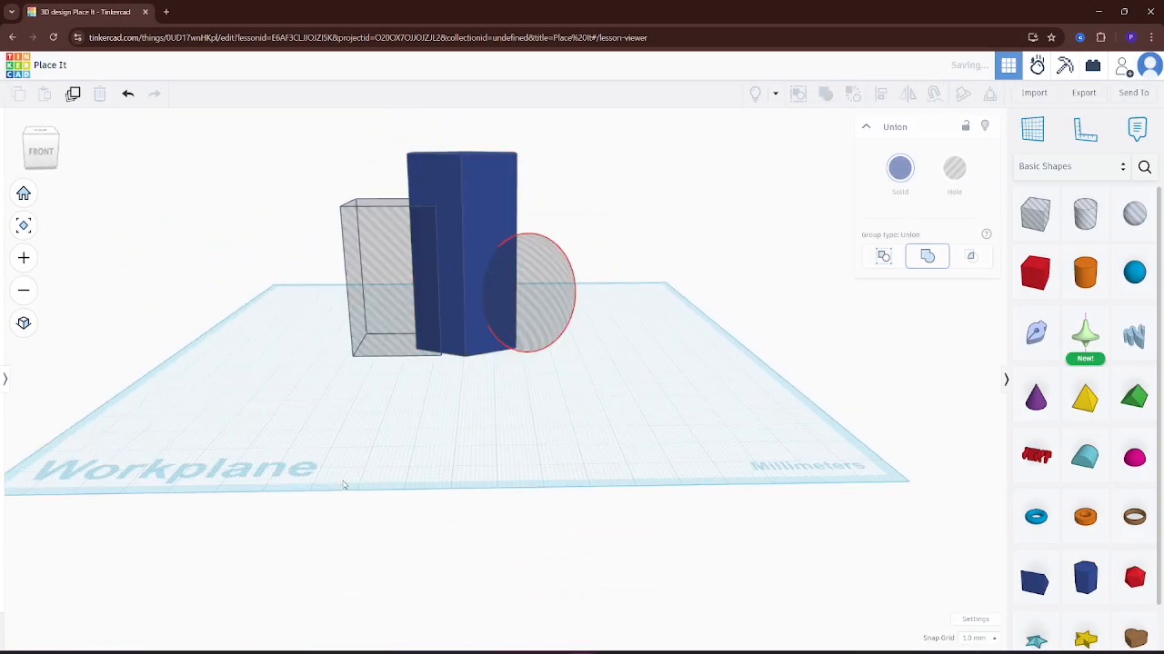
pyautogui.click(436, 467)
pyautogui.moveTo(436, 467); pyautogui.dragTo(514, 446, button='right')
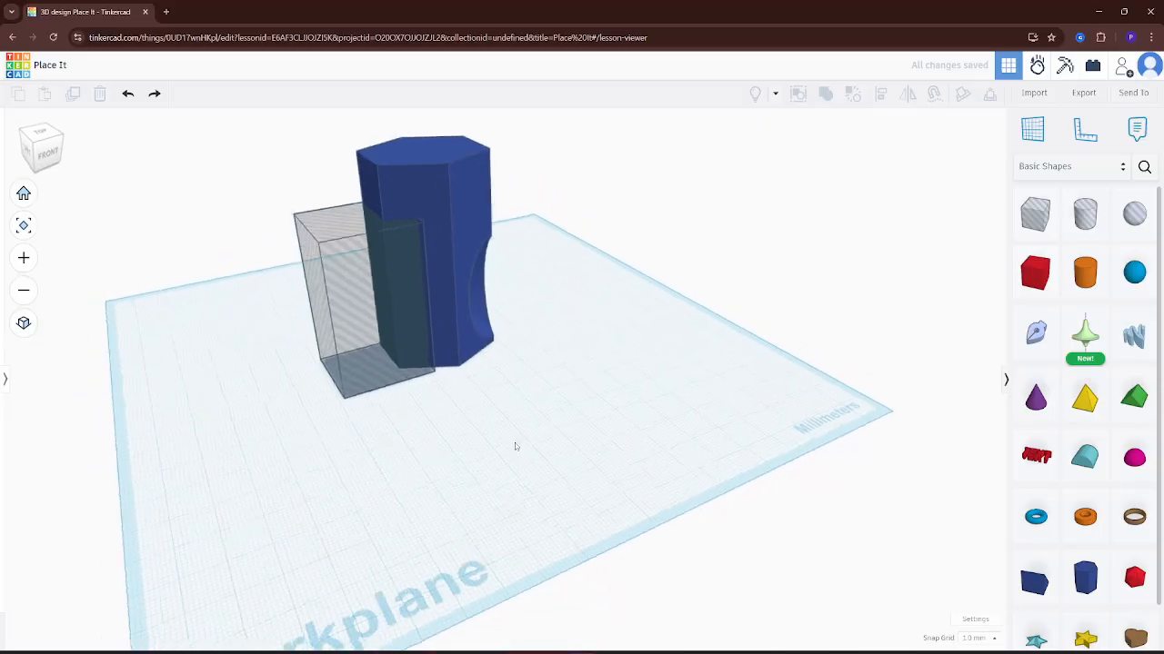
# Select the box hole together with the prism and union-group them to cut a rectangular notch
pyautogui.click(344, 282)
pyautogui.moveTo(339, 389); pyautogui.dragTo(334, 392)
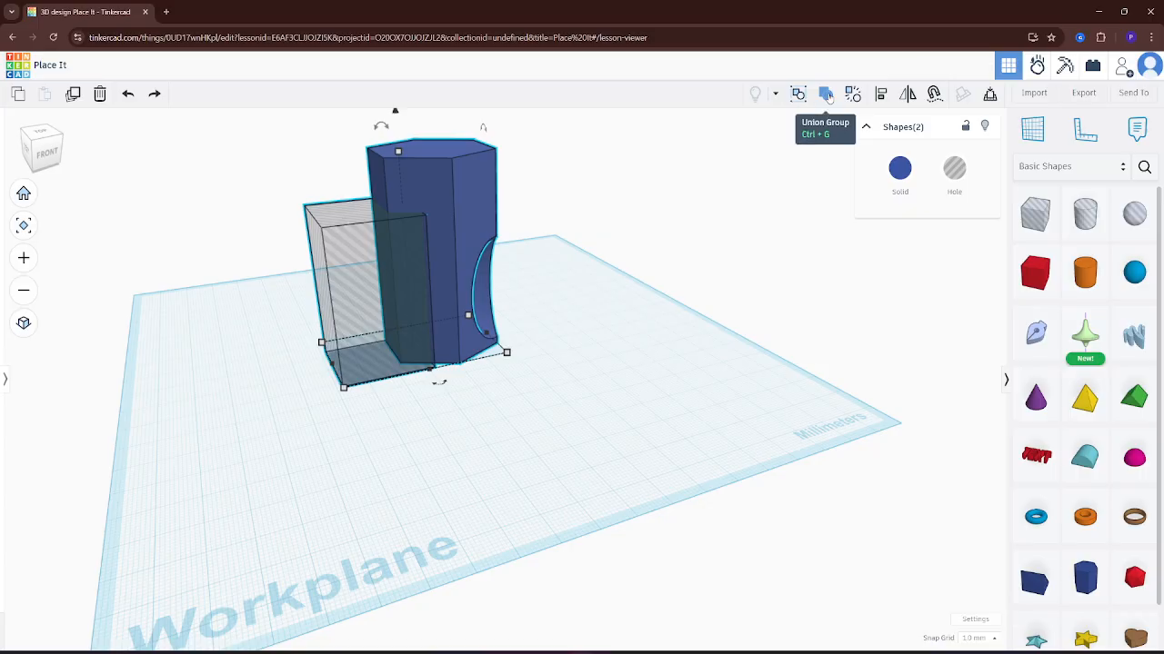
pyautogui.click(825, 95)
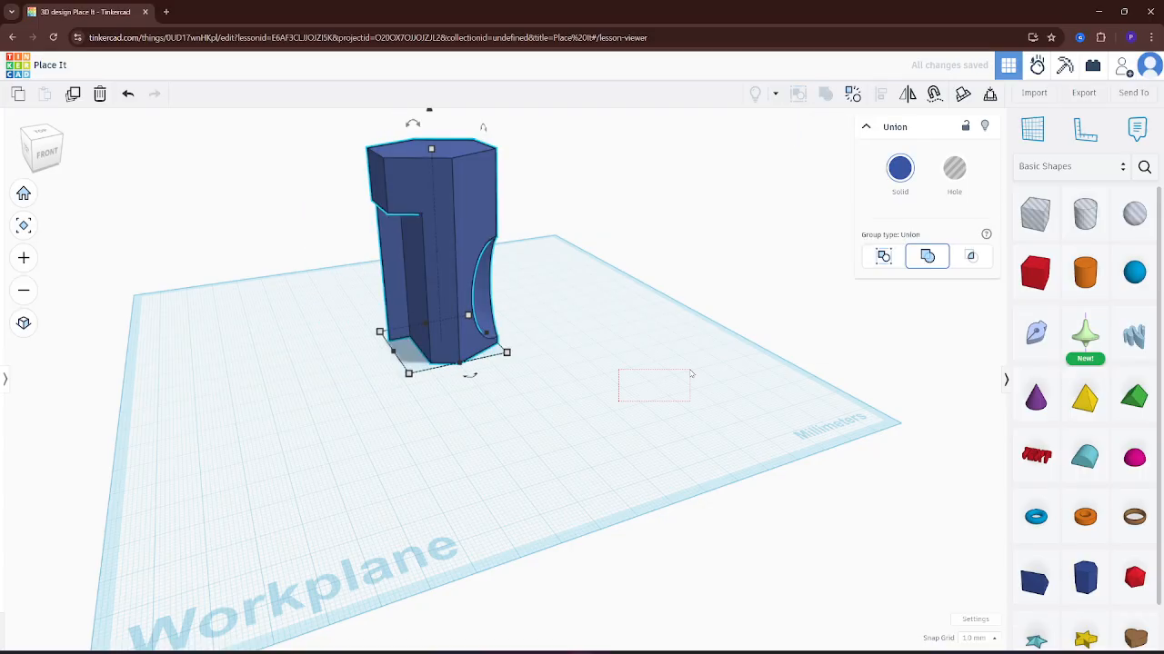
# Deselect the grouped prism and inspect its rectangular notch and rounded recess from several sides
pyautogui.moveTo(689, 374); pyautogui.dragTo(689, 374)
pyautogui.moveTo(690, 374); pyautogui.dragTo(364, 480, button='right')
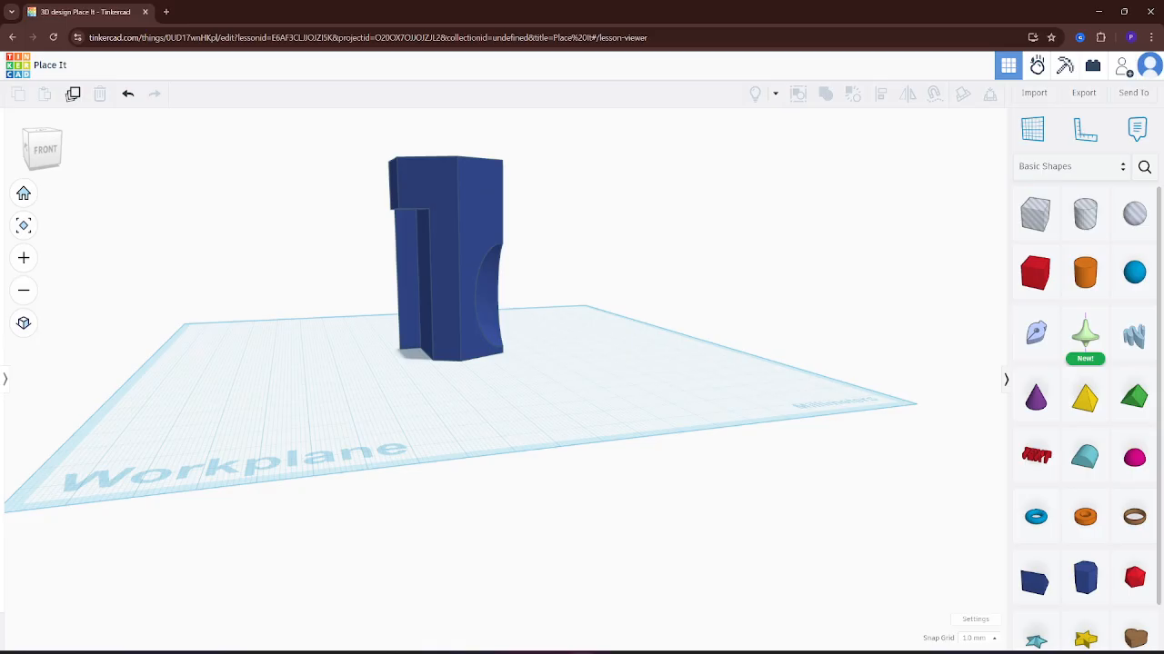
pyautogui.moveTo(411, 407); pyautogui.dragTo(433, 434, button='right')
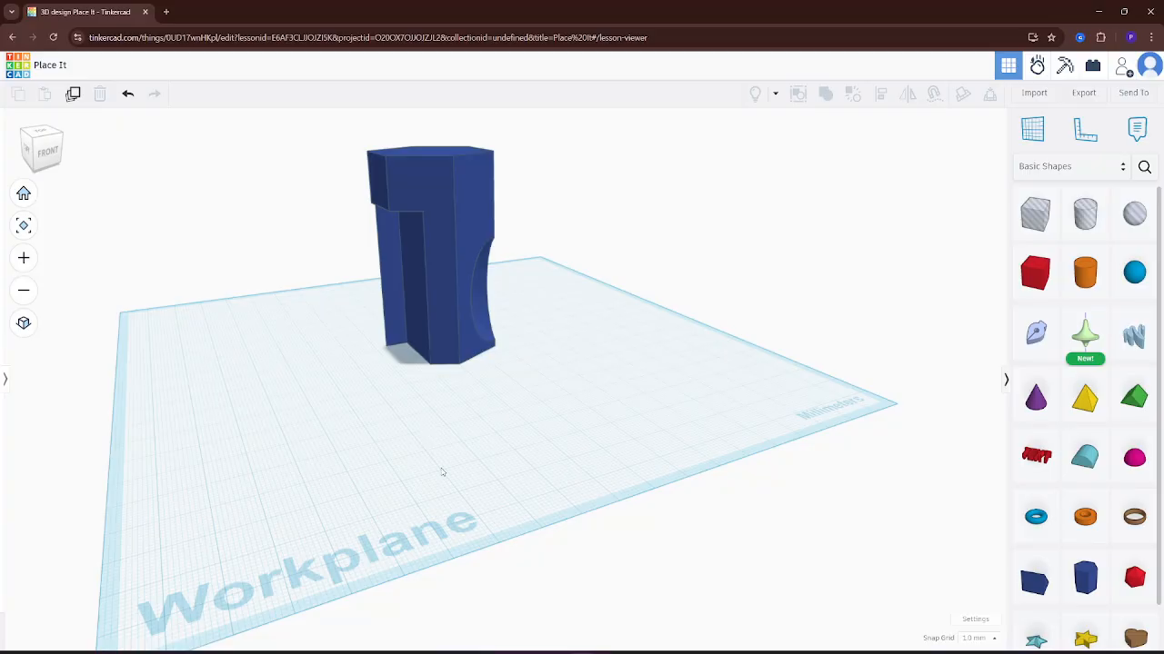
pyautogui.moveTo(447, 491); pyautogui.dragTo(527, 479, button='right')
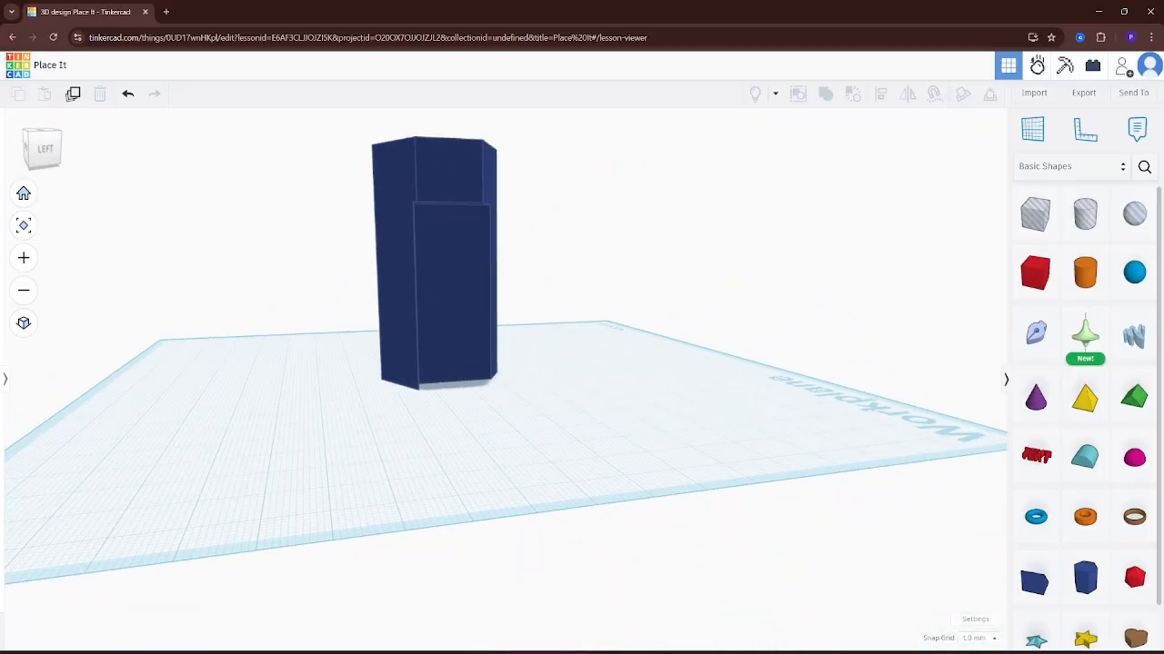
pyautogui.moveTo(730, 462); pyautogui.dragTo(681, 432, button='right')
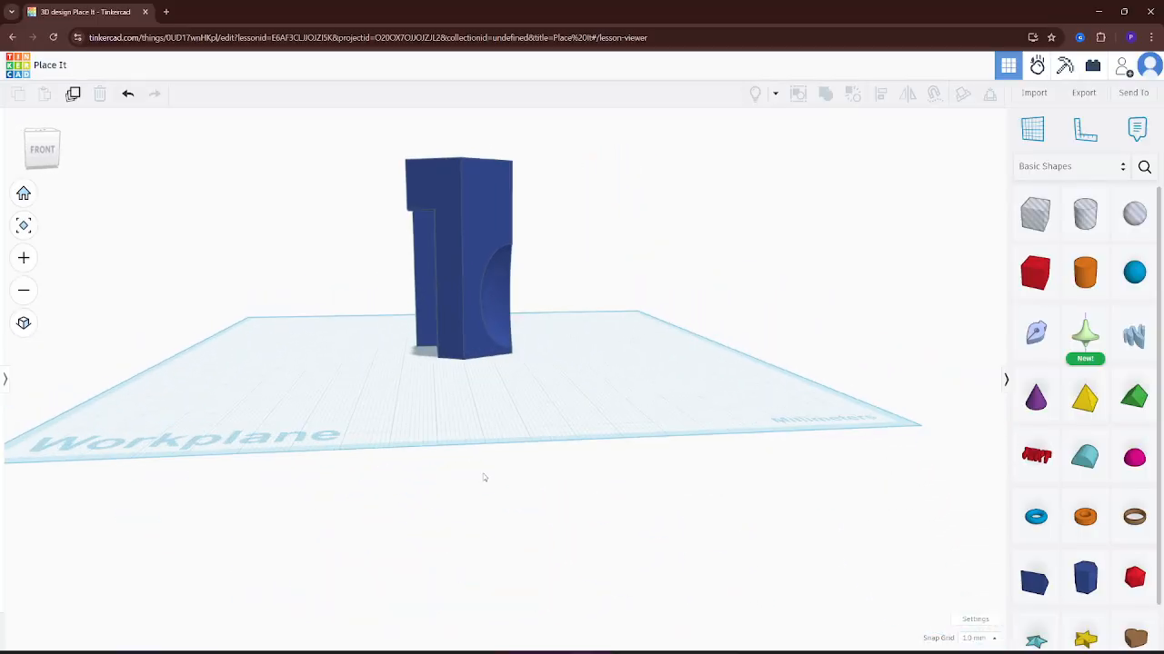
pyautogui.moveTo(484, 478); pyautogui.dragTo(533, 470, button='right')
pyautogui.moveTo(245, 479); pyautogui.dragTo(409, 445, button='right')
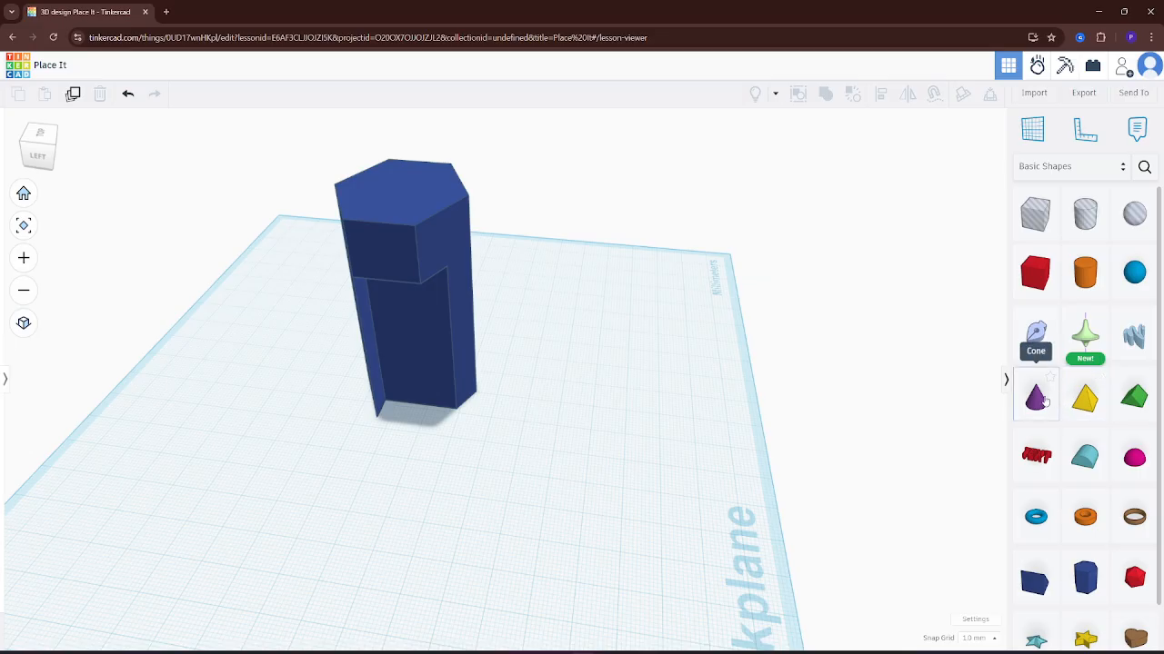
# Place a red icosahedron on the prism's top face and move both shapes together slightly across the workplane
pyautogui.moveTo(1129, 586); pyautogui.dragTo(402, 206)
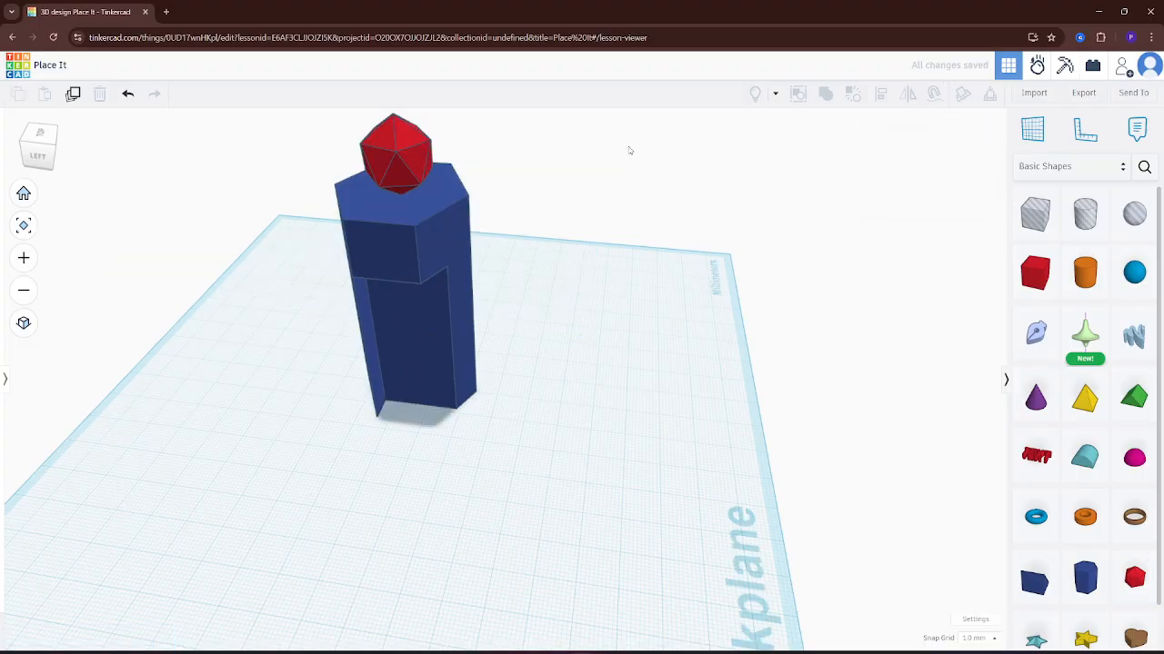
pyautogui.moveTo(626, 148); pyautogui.dragTo(172, 512)
pyautogui.moveTo(401, 165); pyautogui.dragTo(403, 185)
# Select the icosahedron together with the prism and union-group them into one solid
pyautogui.moveTo(528, 161); pyautogui.dragTo(313, 477)
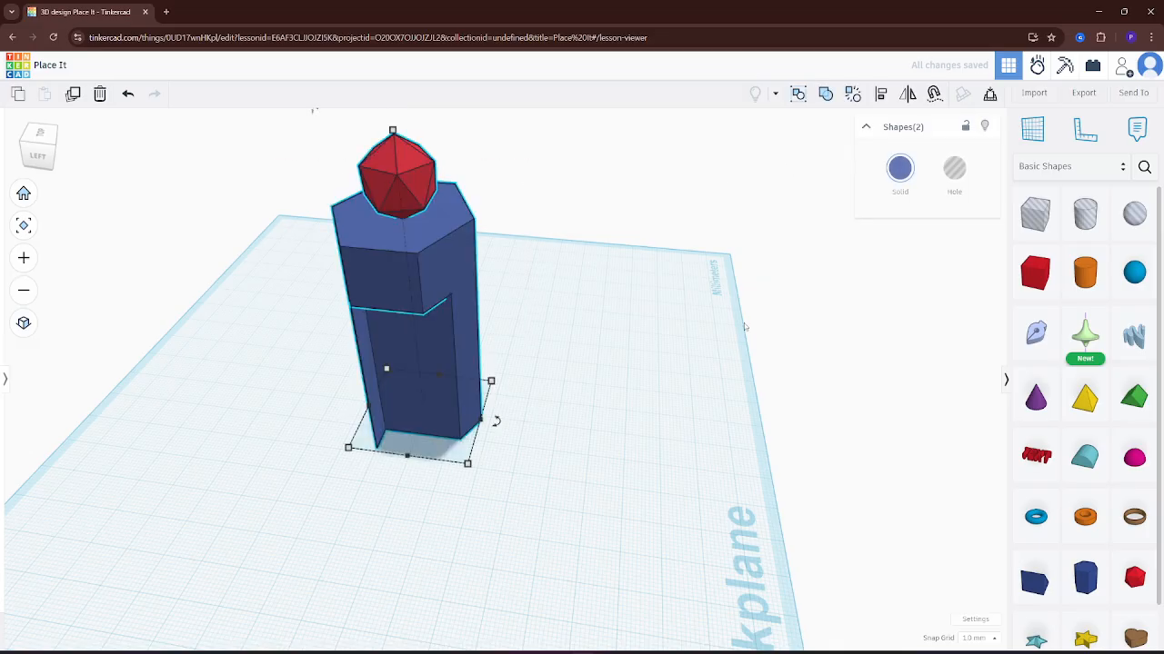
pyautogui.click(825, 94)
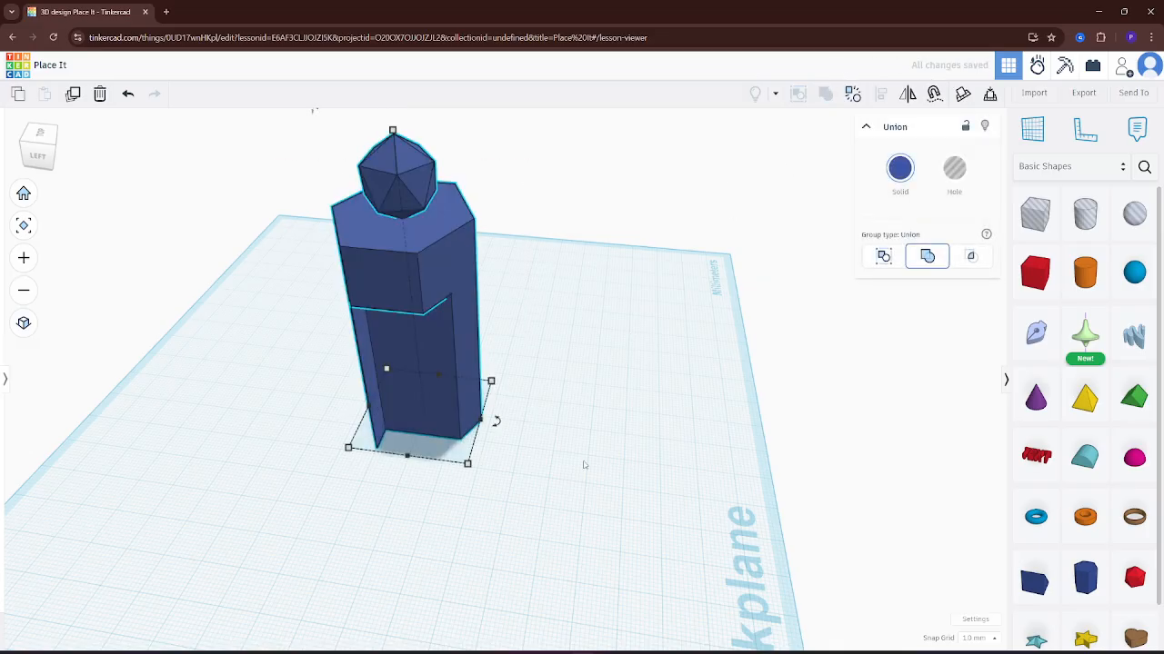
pyautogui.moveTo(633, 333); pyautogui.dragTo(634, 432, button='right')
pyautogui.press('f')
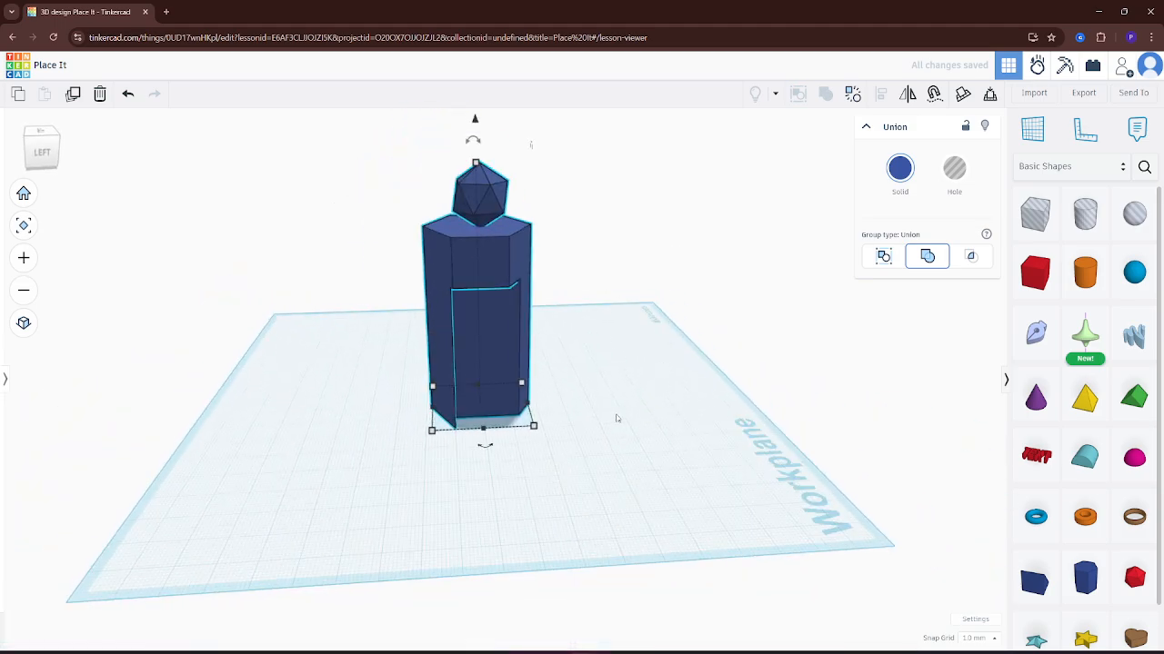